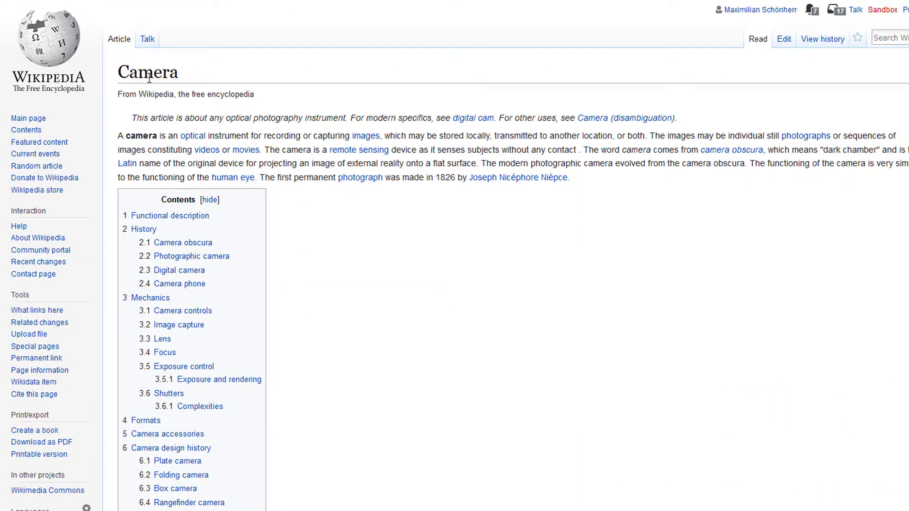
Step: Scroll the Wikipedia Camera article down to the Daguerreotype cameras section
scroll(795, 18, "down", 10)
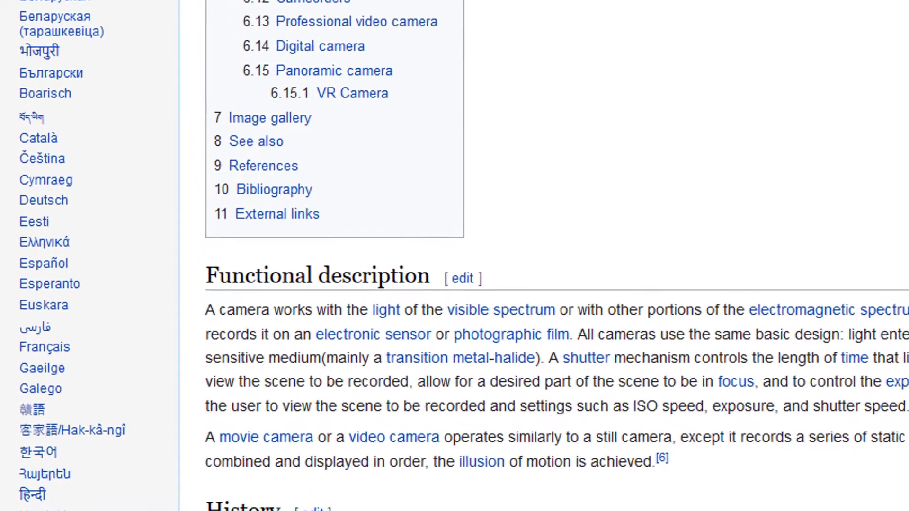
scroll(540, 265, "down", 5)
scroll(559, 265, "down", 10)
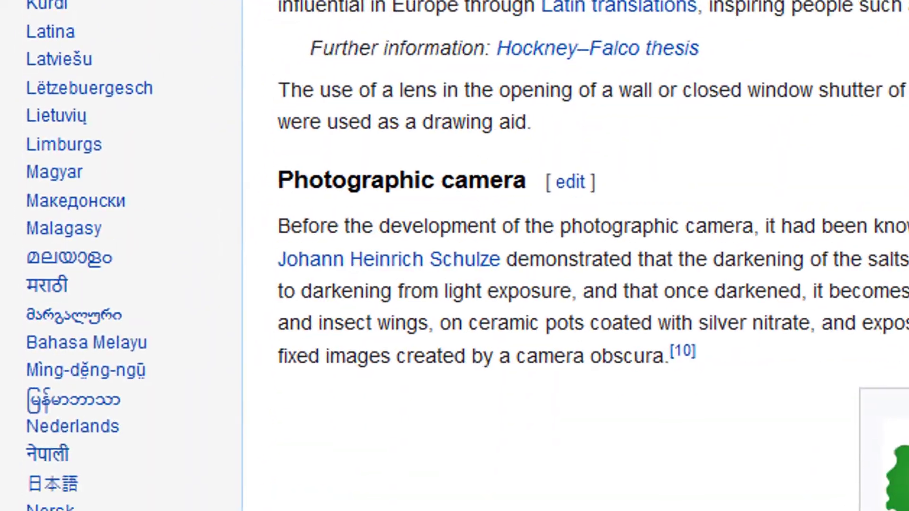
scroll(558, 265, "down", 10)
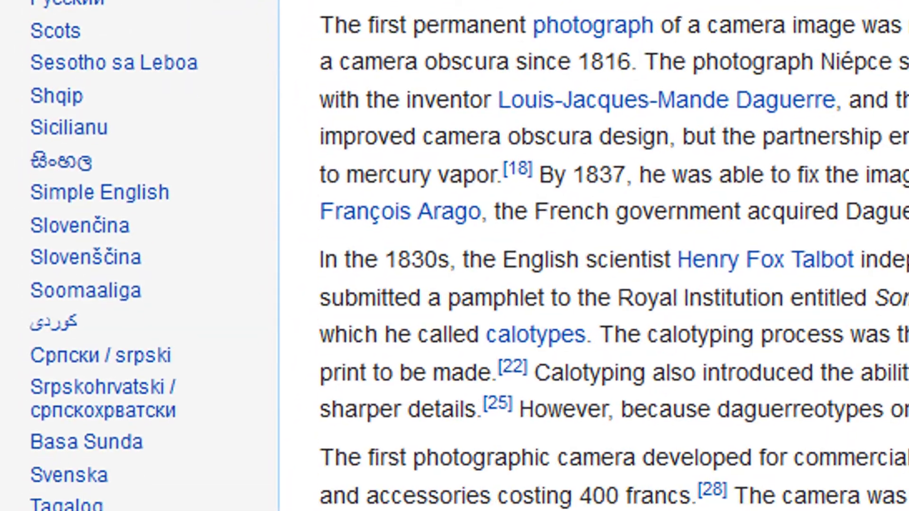
scroll(558, 265, "down", 7)
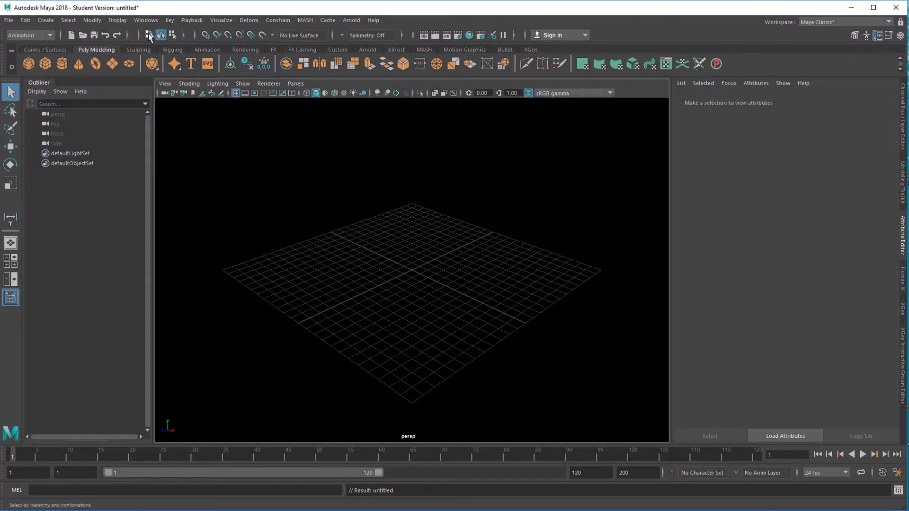
Step: Import walk1.ma from the Content Browser's Motion_Capture examples and select walk1:reference
left_click(144, 20)
mouse_move(168, 55)
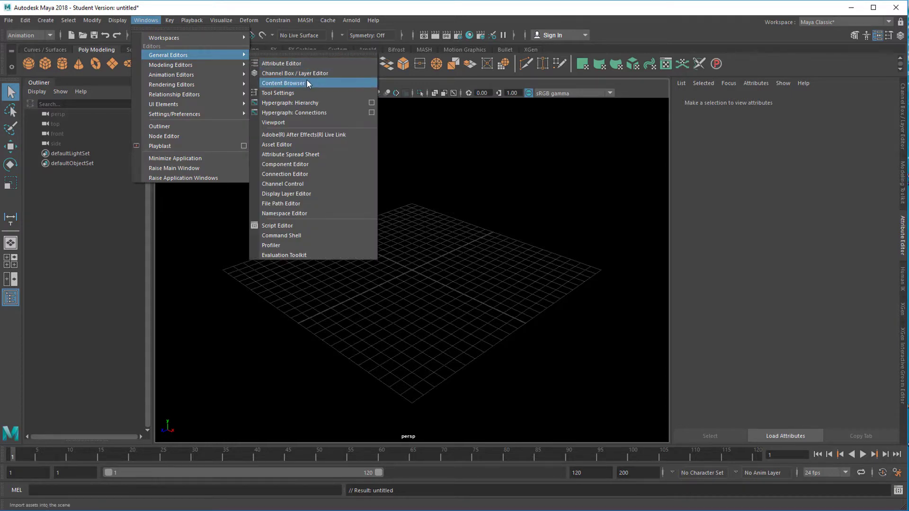
left_click(306, 83)
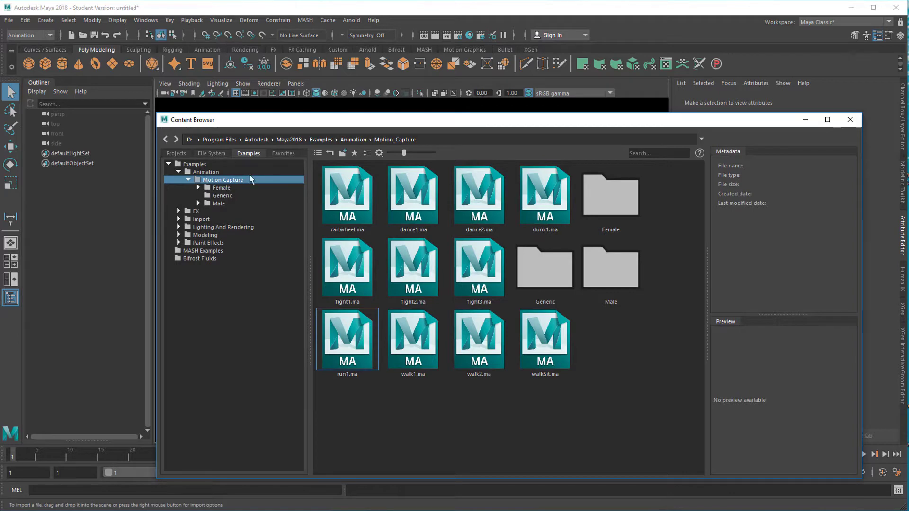
left_click_drag(393, 120, 631, 124)
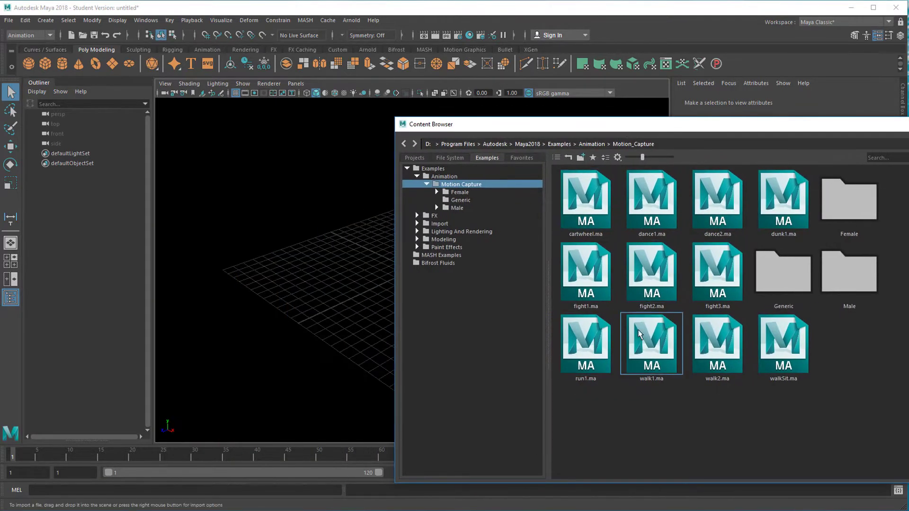
left_click_drag(660, 353, 306, 279)
left_click_drag(907, 130, 695, 154)
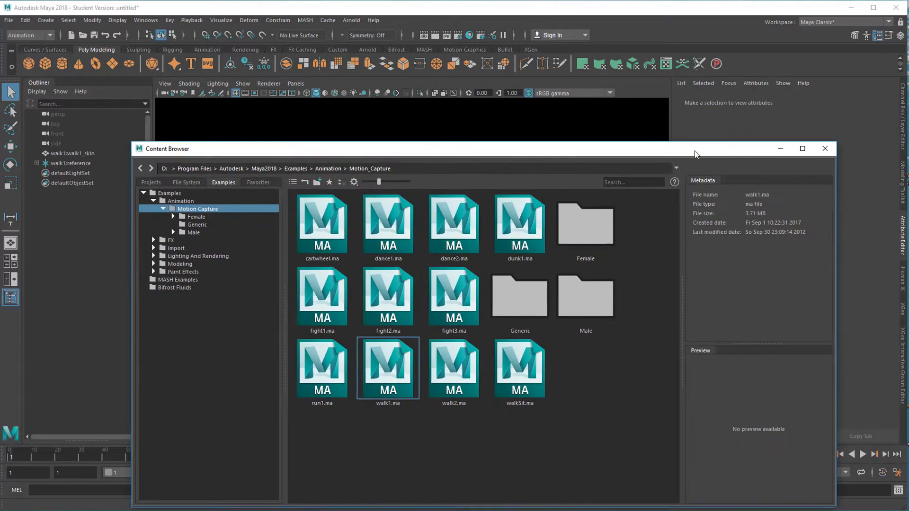
left_click(823, 150)
left_click(82, 165)
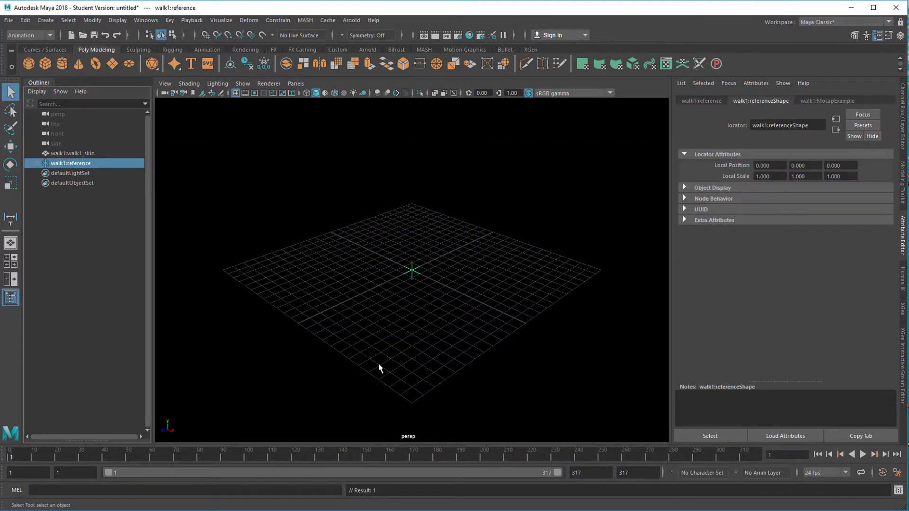
Step: Scale walk1:reference down uniformly to shrink the walking figure
key("r")
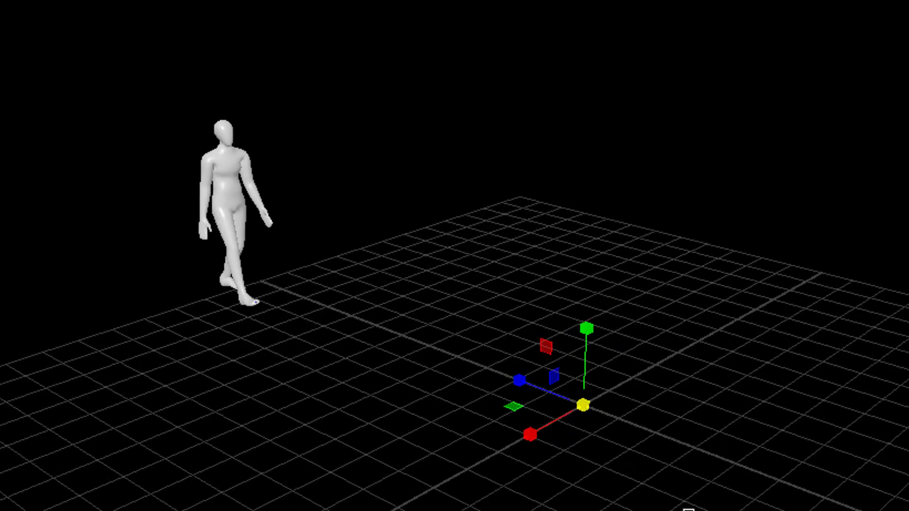
left_click_drag(583, 406, 347, 481)
left_click_drag(286, 438, 285, 441)
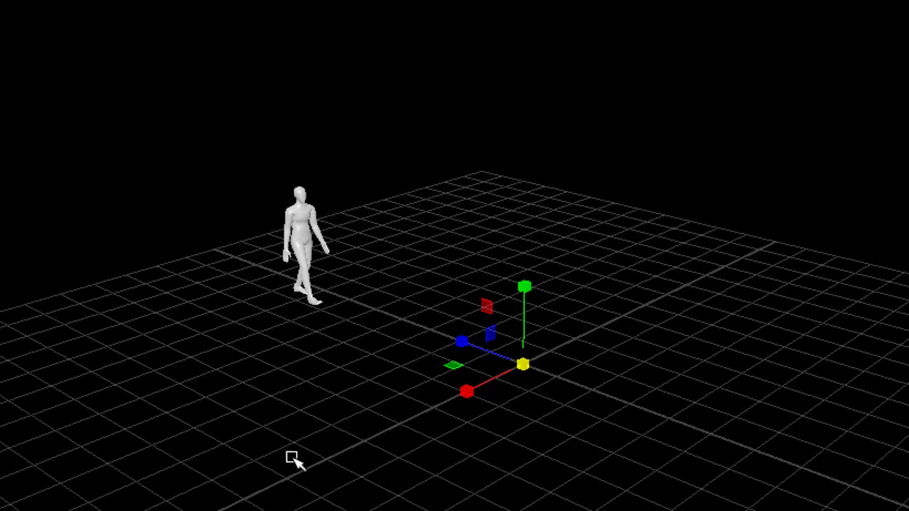
middle_click_drag(332, 449, 603, 404)
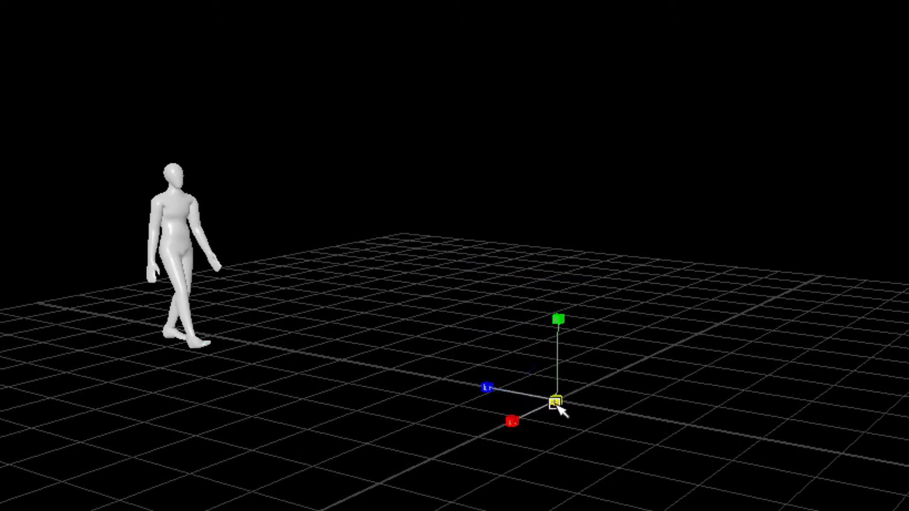
middle_click_drag(523, 412, 312, 416)
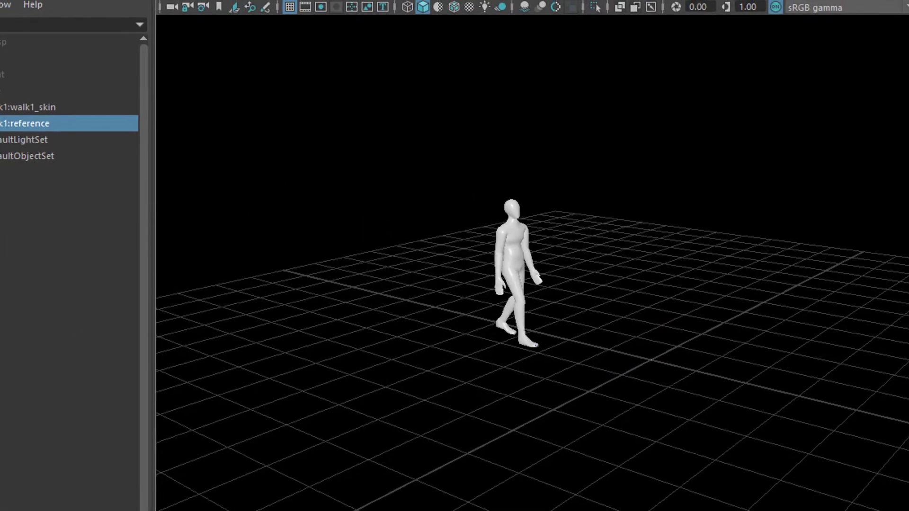
Step: Rotate the figure around Y to face the camera and play the walk animation
key("Escape")
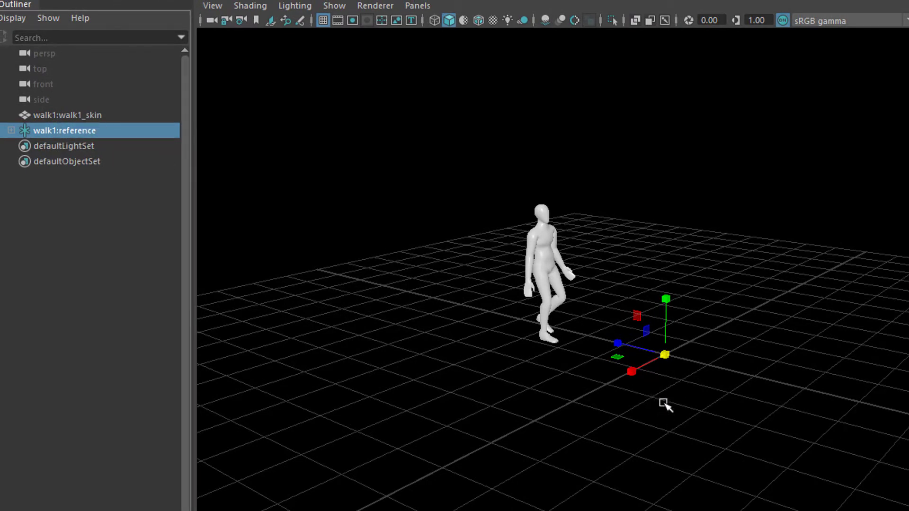
key("e")
left_click_drag(683, 375, 629, 372)
key("alt+v")
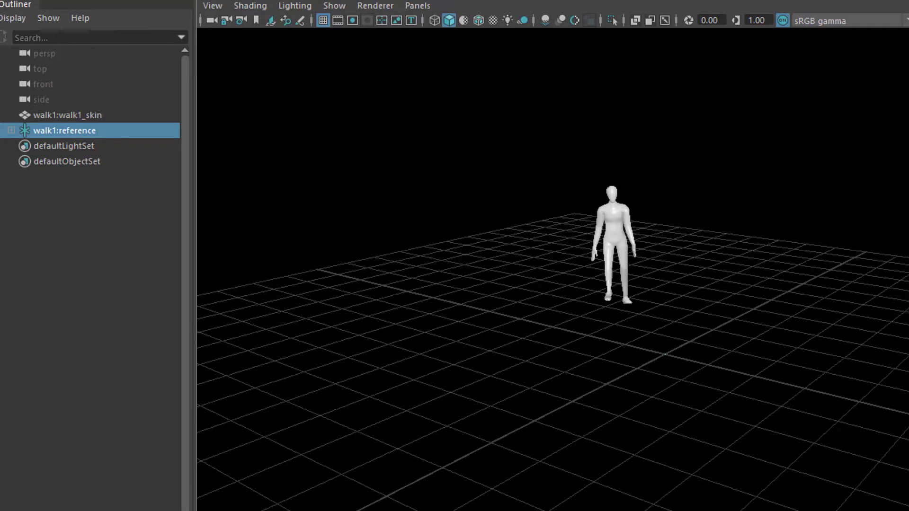
left_click_drag(726, 422, 775, 430, "alt")
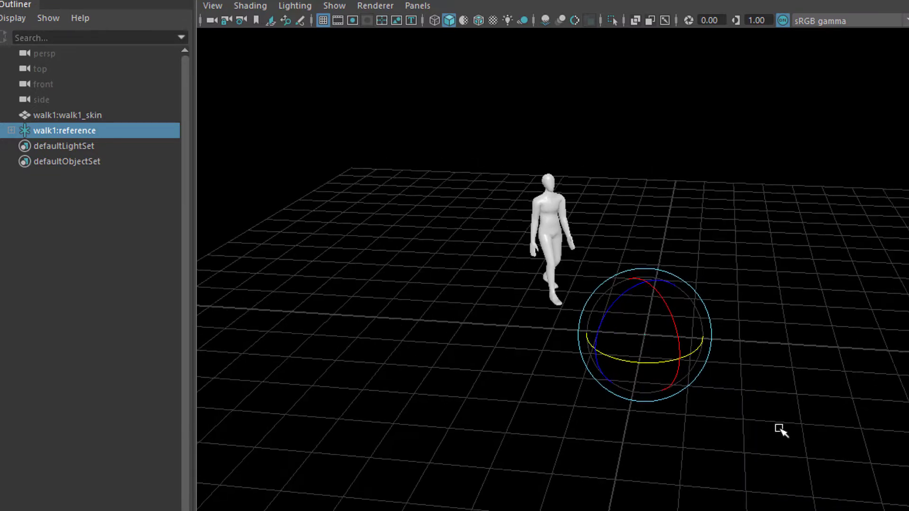
Step: Create camera persp1 from the current perspective view using View > Create Camera From View
key("space")
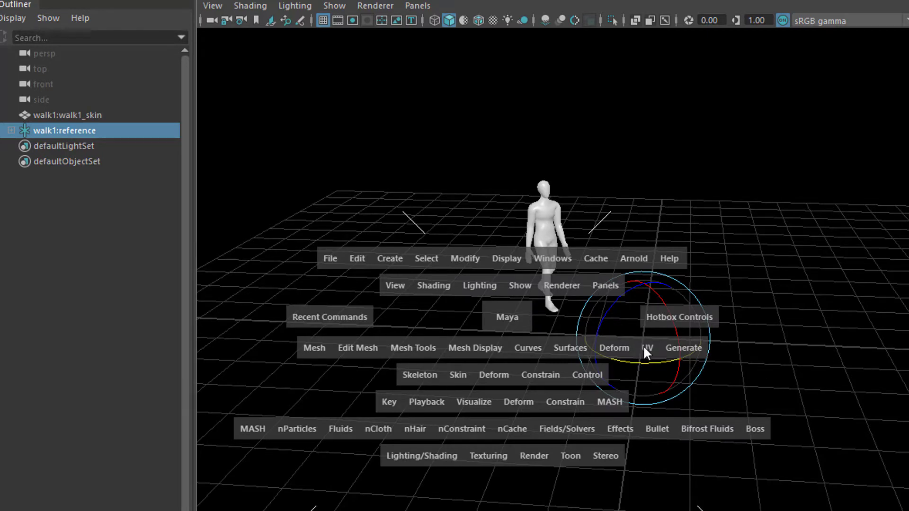
left_click(396, 276)
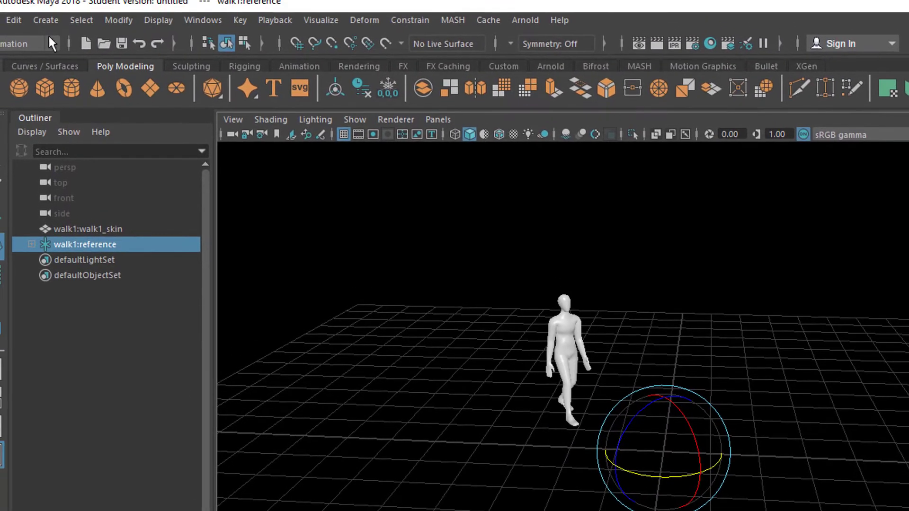
left_click(44, 7)
left_click(78, 7)
left_click(335, 13)
left_click(235, 134)
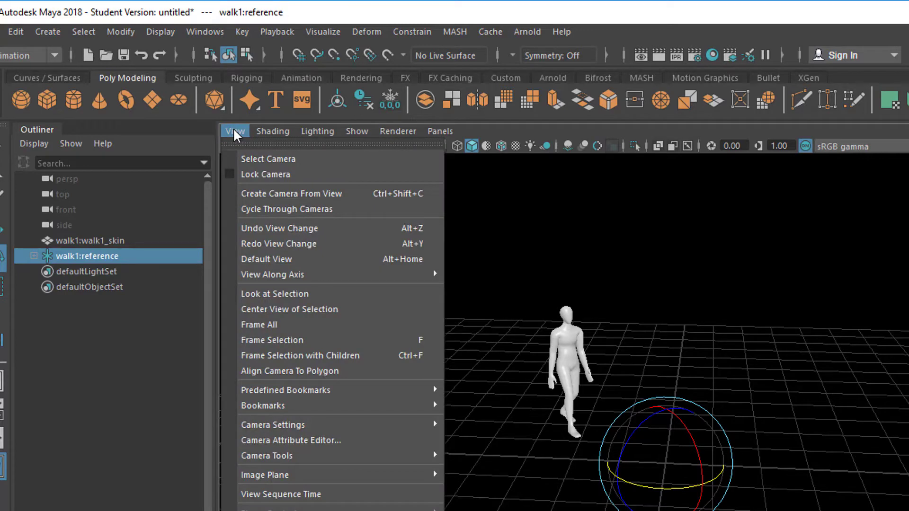
left_click(322, 194)
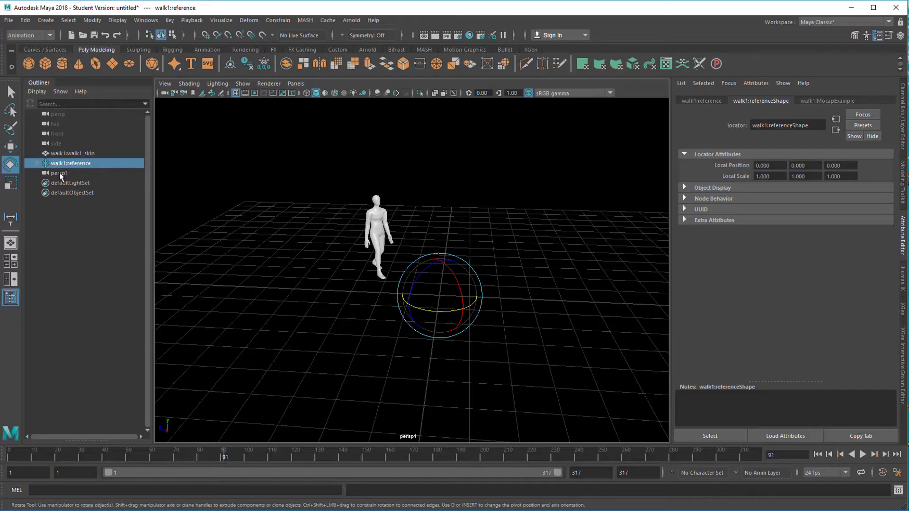
Step: Rename the persp1 camera to ourCam
left_click(61, 173)
double_click(65, 174)
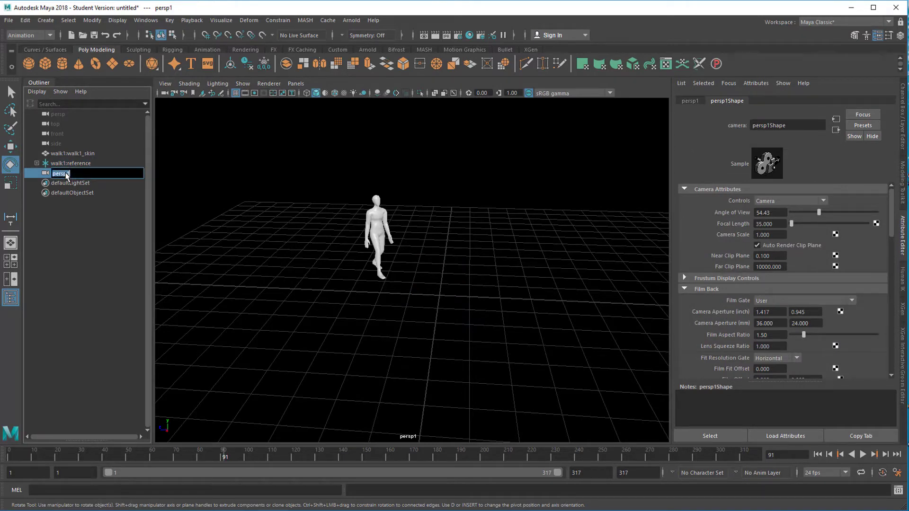
type("ourCam")
key("Return")
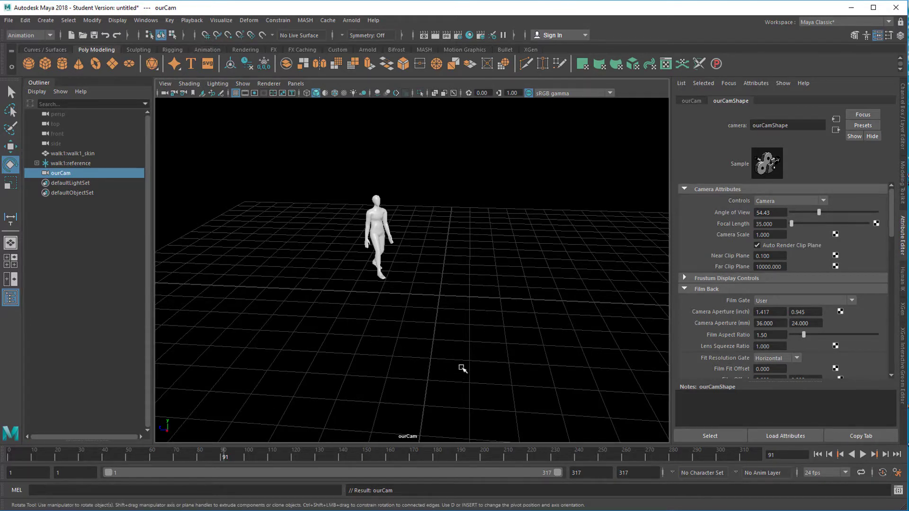
Step: Switch the lower-left front viewport to the persp camera via Panels > Perspective
key("space")
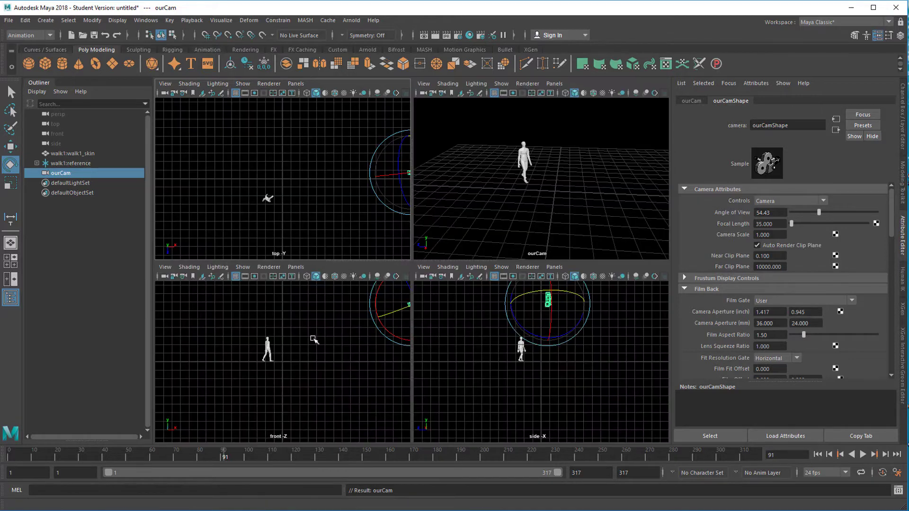
key("space")
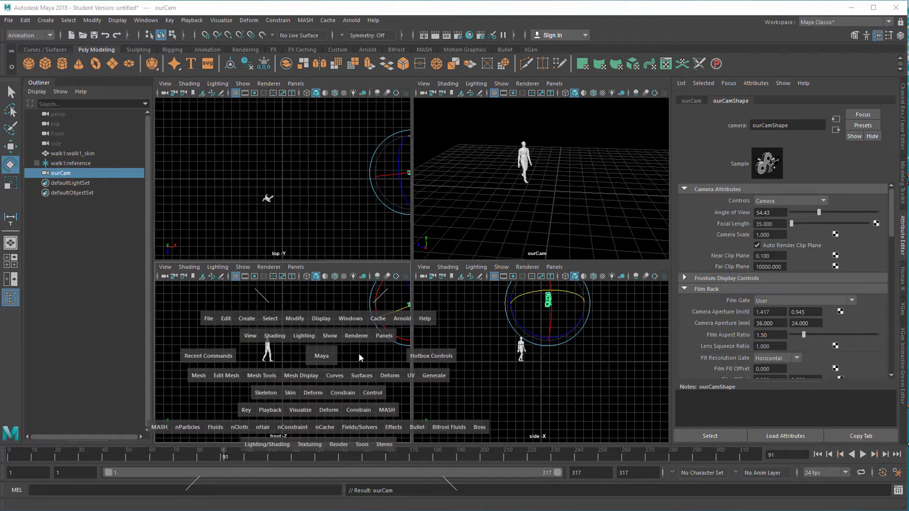
left_click(385, 336)
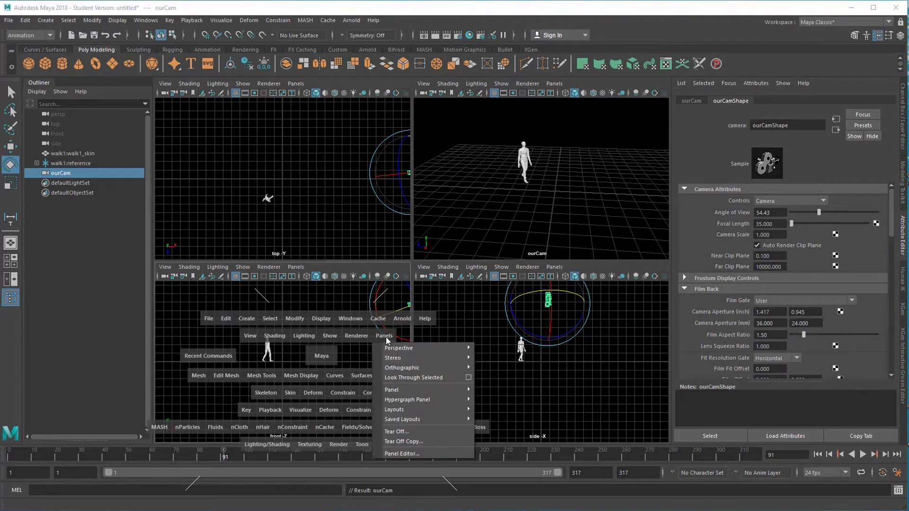
mouse_move(395, 349)
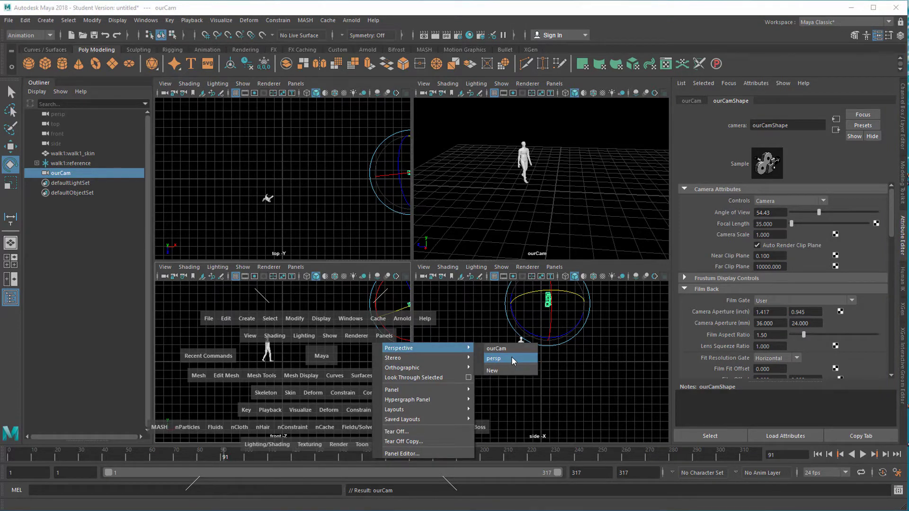
left_click(512, 358)
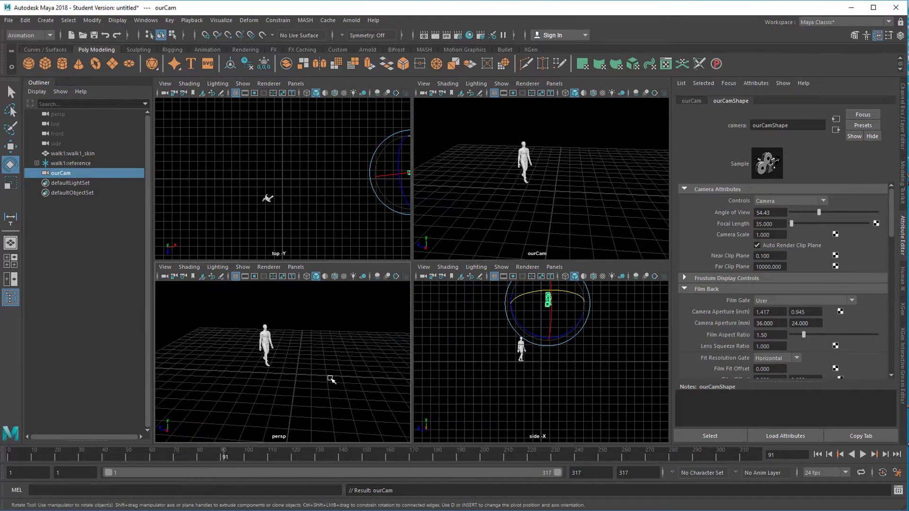
Step: Maximize the view and tumble ourCam back until the figure stands small and centred
key("space")
left_click_drag(459, 363, 534, 345, "alt")
left_click_drag(442, 345, 393, 336, "alt")
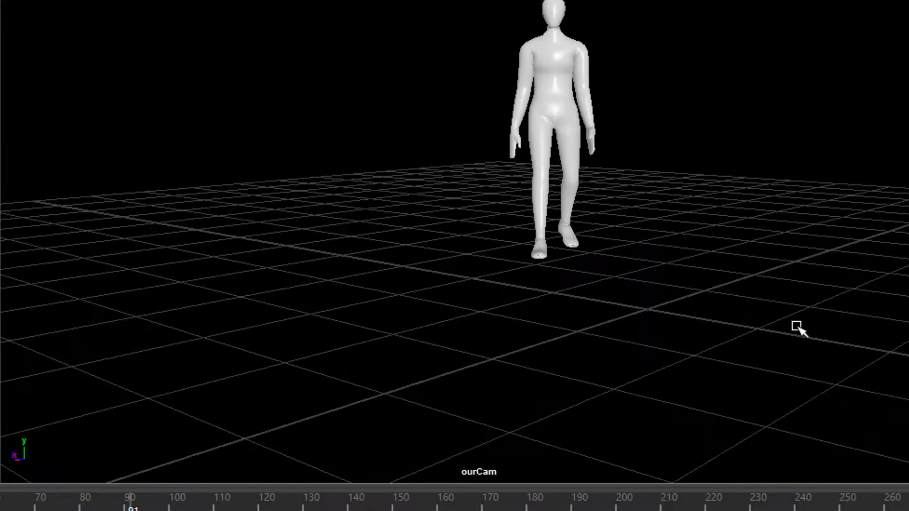
left_click_drag(589, 353, 410, 342, "alt")
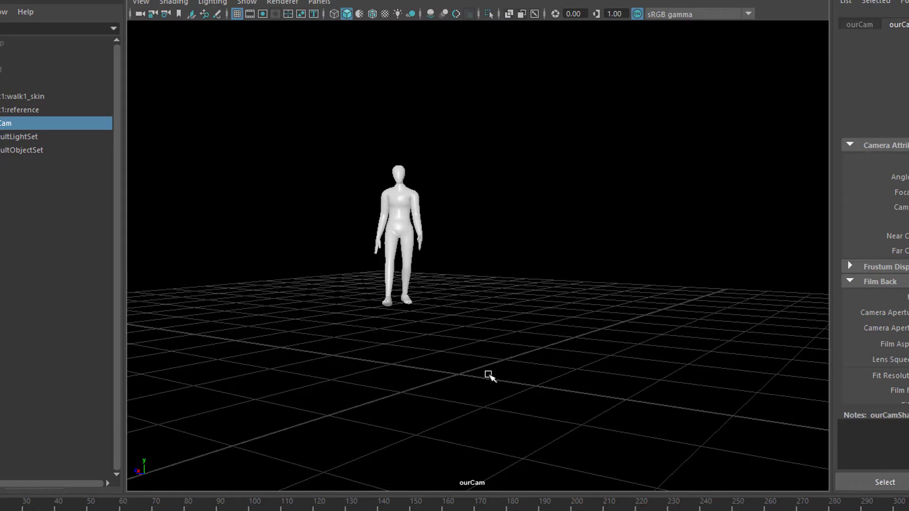
Step: Lock ourCam with View > Lock Camera and return to the full persp view
left_click(137, 5)
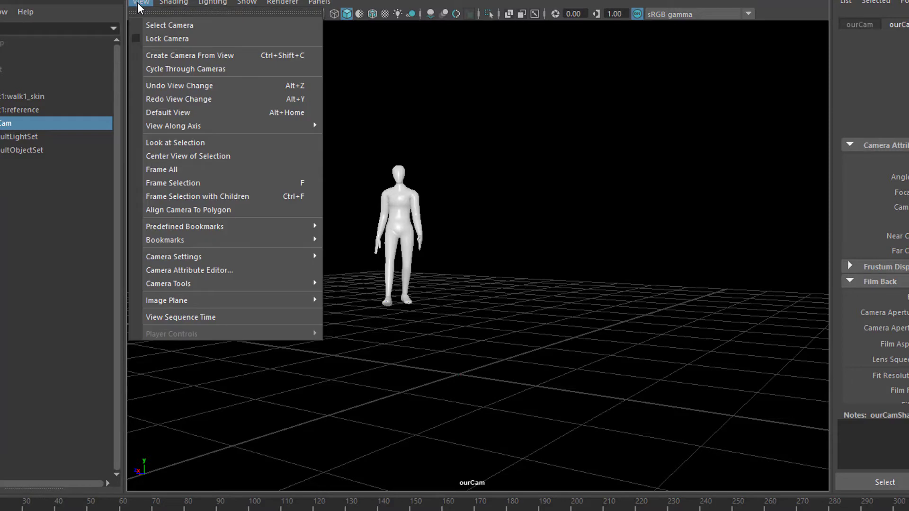
left_click(167, 40)
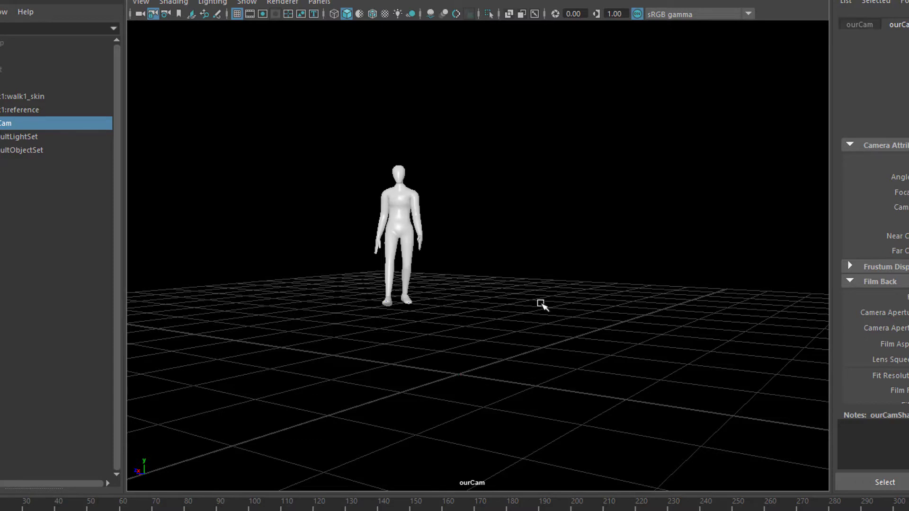
key("space")
key("space")
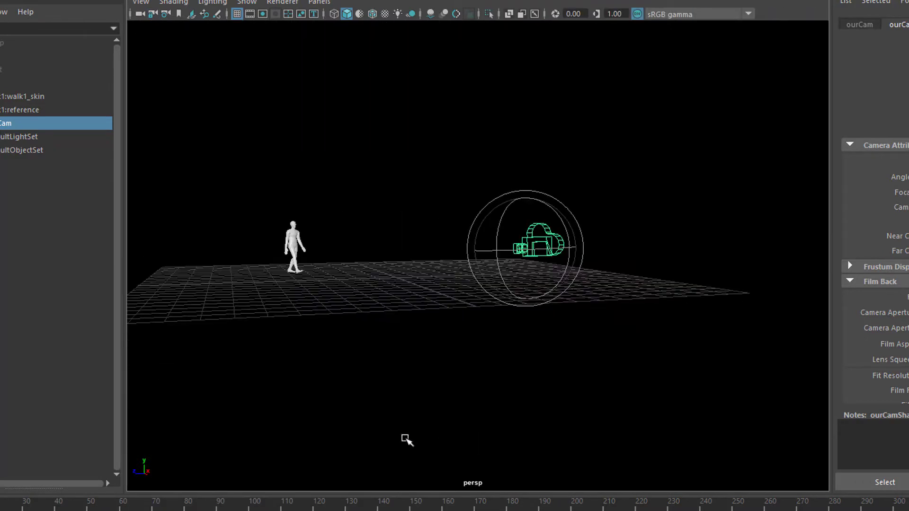
Step: Deselect the camera rig and tumble to a top-down view of figure and camera
mouse_move(406, 440)
left_mouse_down("alt")
mouse_move(382, 442)
mouse_move(399, 470)
mouse_move(416, 454)
left_mouse_up("alt")
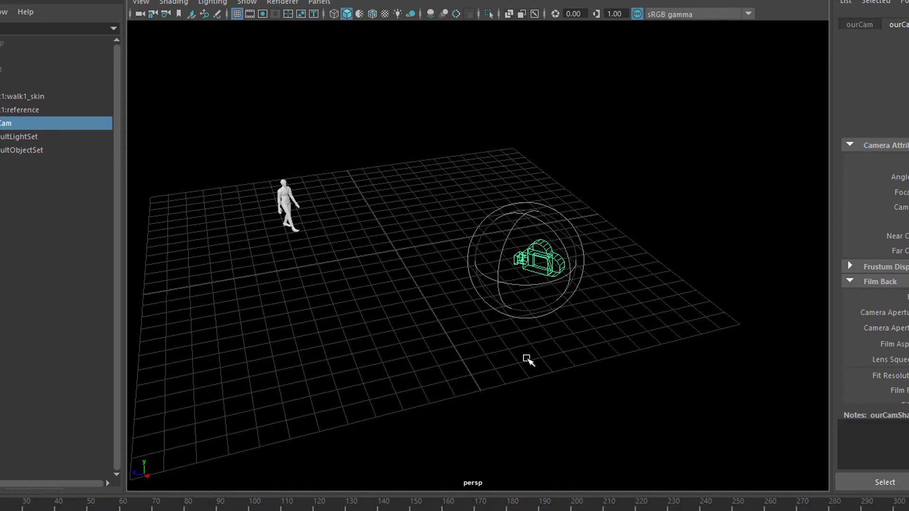
left_click_drag(431, 392, 556, 368, "alt")
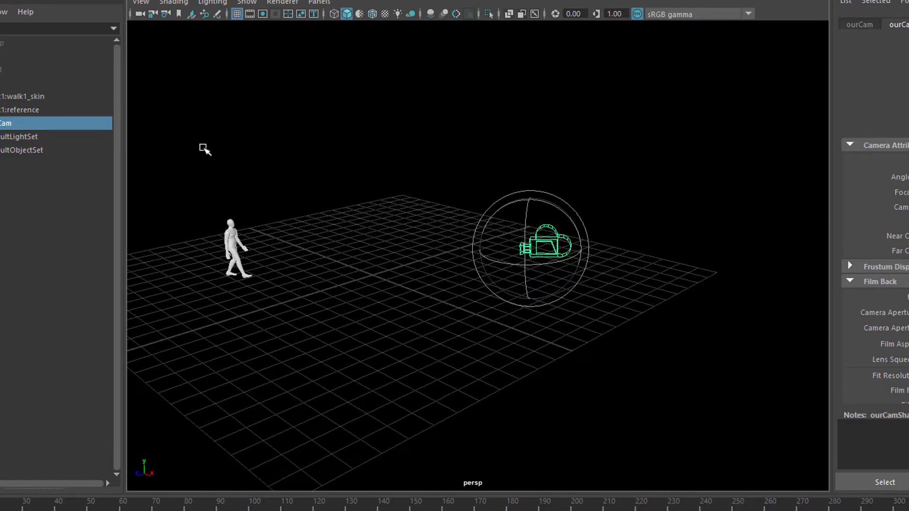
left_click(736, 330)
left_click_drag(535, 329, 529, 369, "alt")
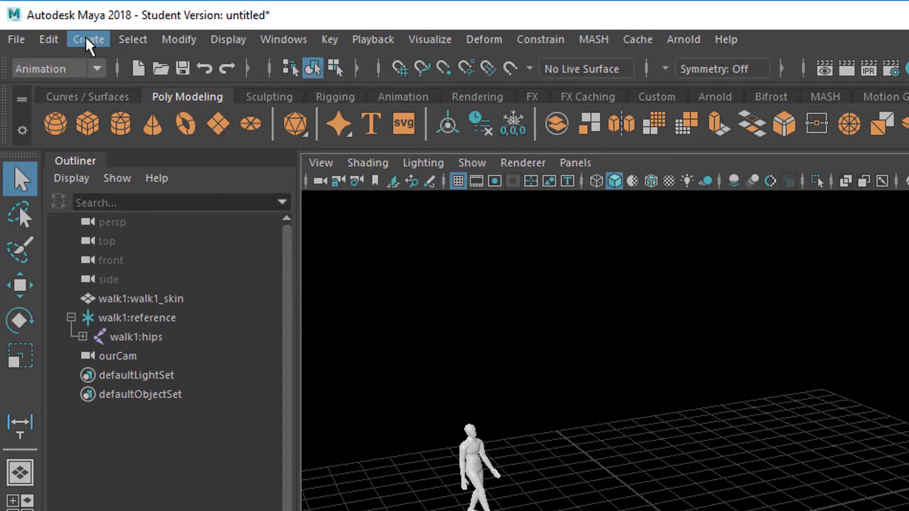
Step: Start the Distance Tool from Create > Measure Tools and place the first locator at the camera
left_click(88, 40)
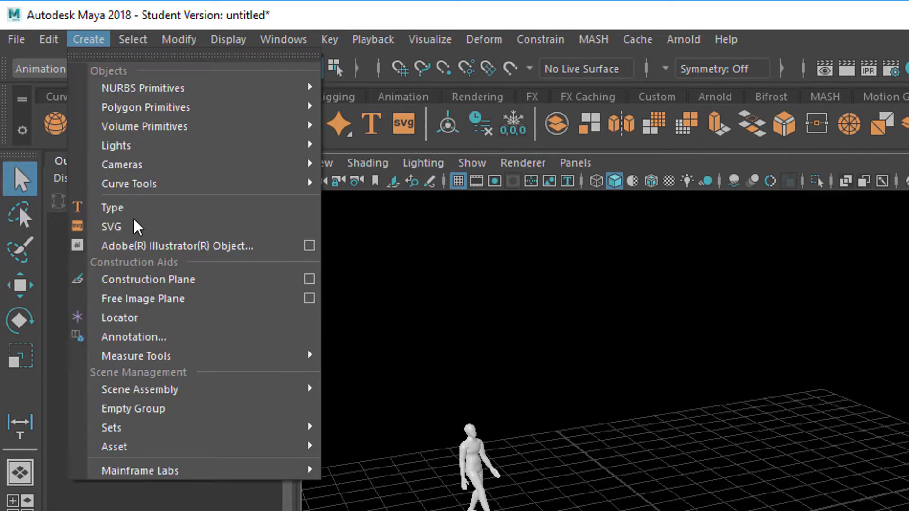
mouse_move(132, 356)
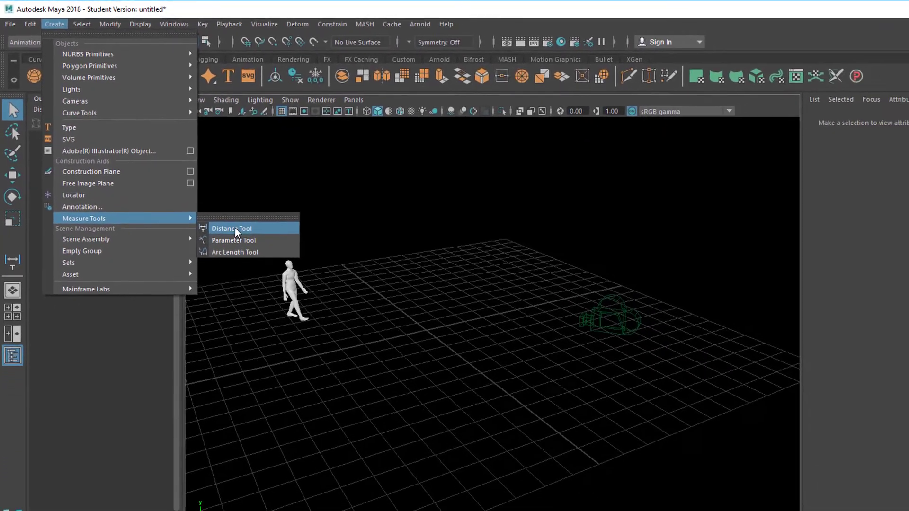
left_click(236, 229)
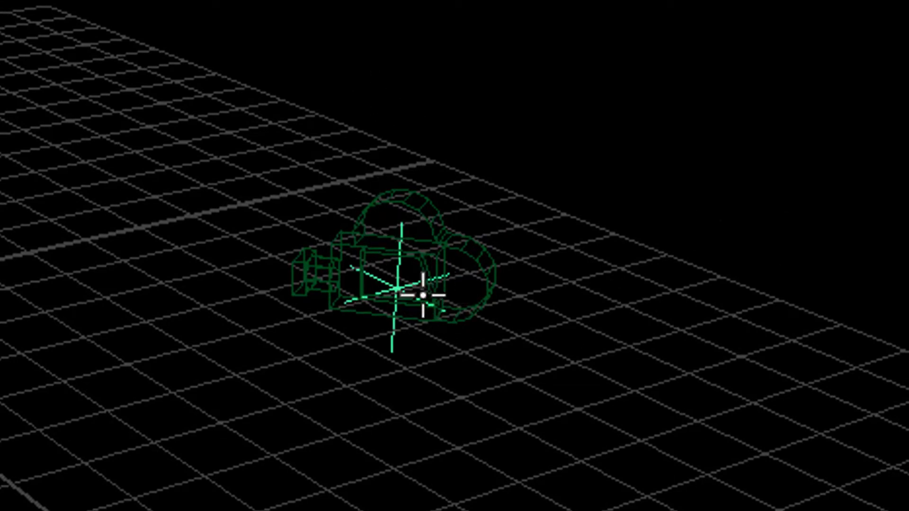
middle_click_drag(397, 271, 431, 310)
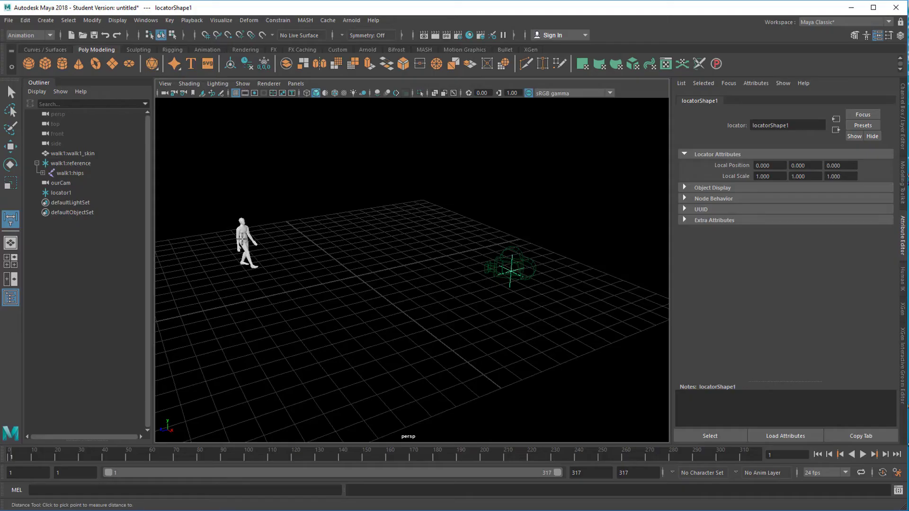
Step: Place the second measure point near the figure and move the camera-end locator onto the camera
left_click(511, 240)
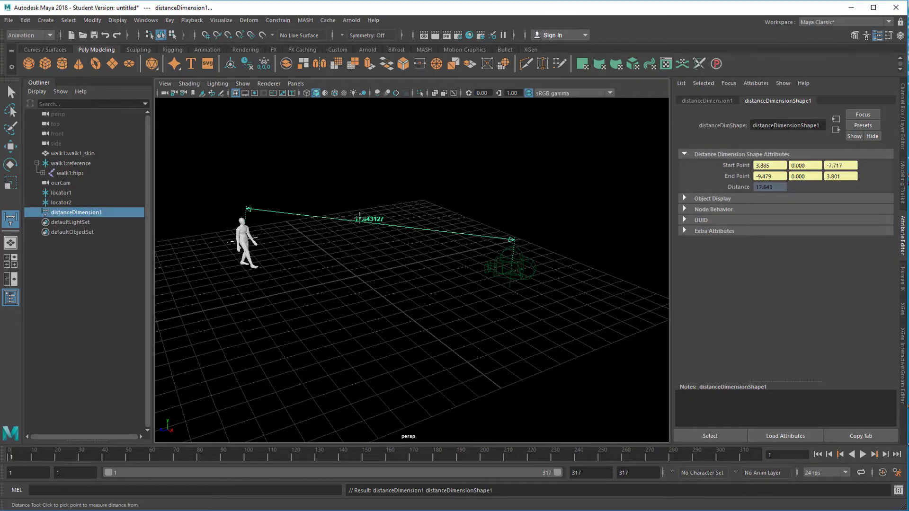
left_click_drag(497, 355, 476, 369, "alt")
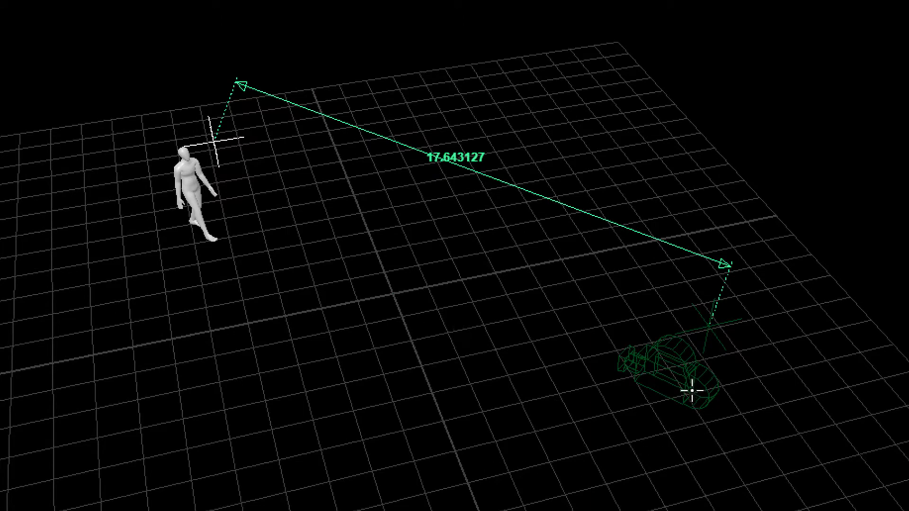
left_click_drag(499, 470, 460, 473, "alt")
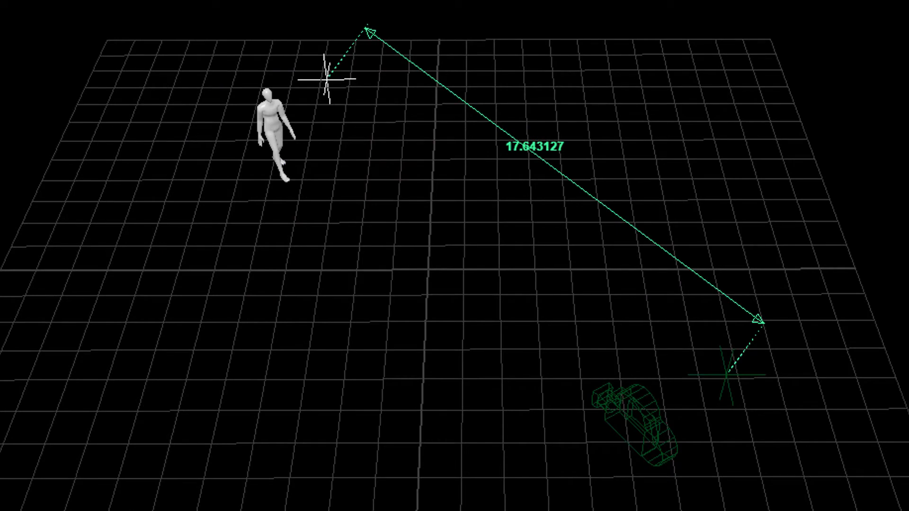
left_click(727, 374)
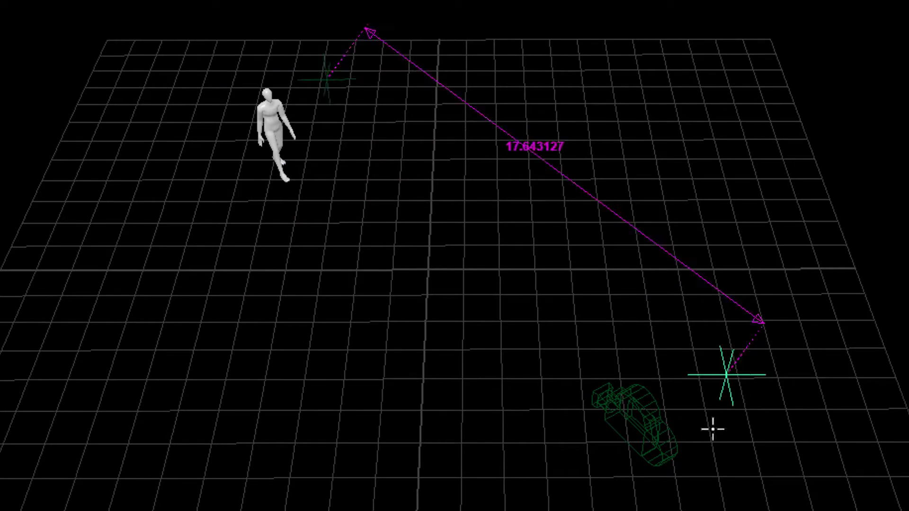
key("w")
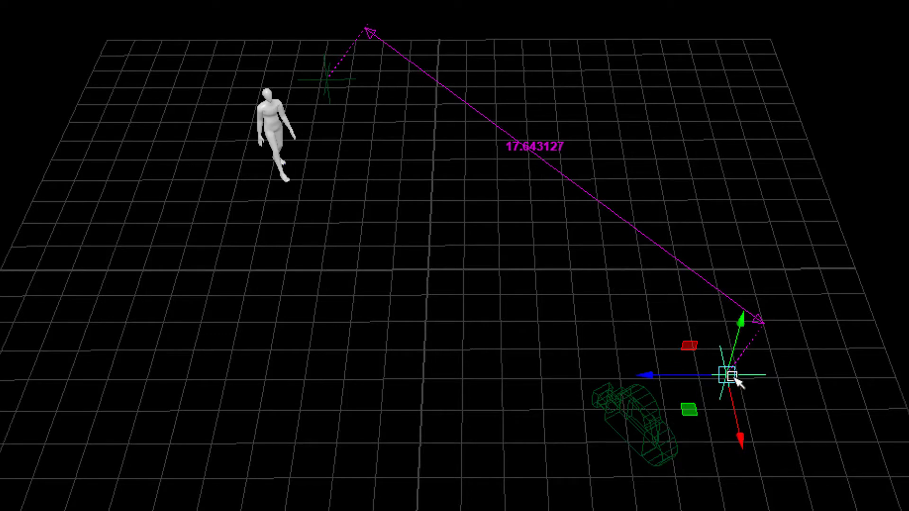
left_click_drag(731, 376, 615, 407)
Step: Move the figure-end locator down to the figure's feet, giving a distance of 13.813697
left_click_drag(597, 510, 490, 473, "alt")
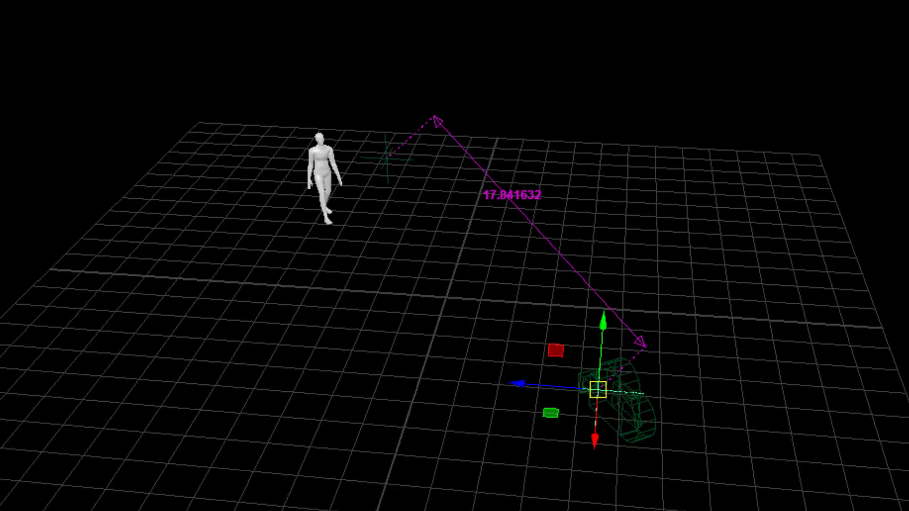
left_click(385, 156)
left_click_drag(467, 370, 450, 124, "alt")
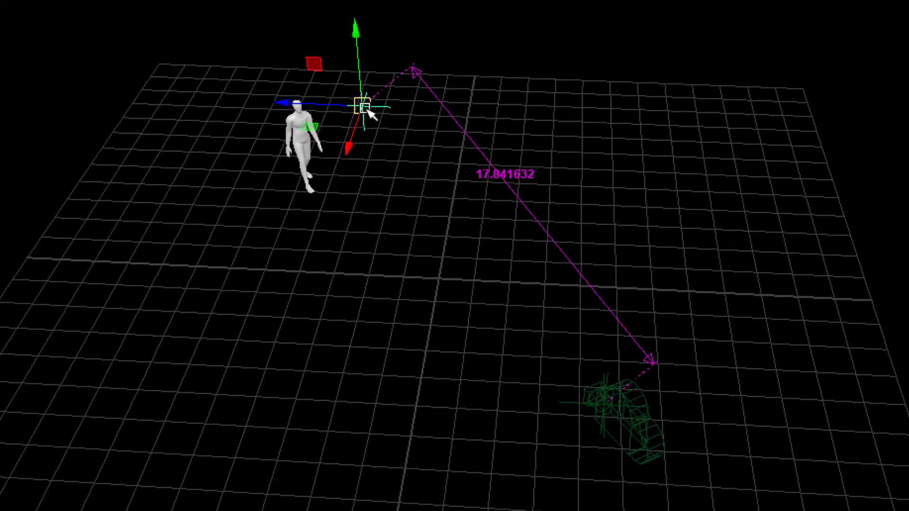
left_click_drag(367, 109, 315, 174)
left_click_drag(416, 304, 584, 305, "alt")
left_click_drag(444, 318, 774, 287, "alt")
left_click_drag(690, 402, 575, 406, "alt")
middle_click_drag(710, 426, 523, 368, "alt")
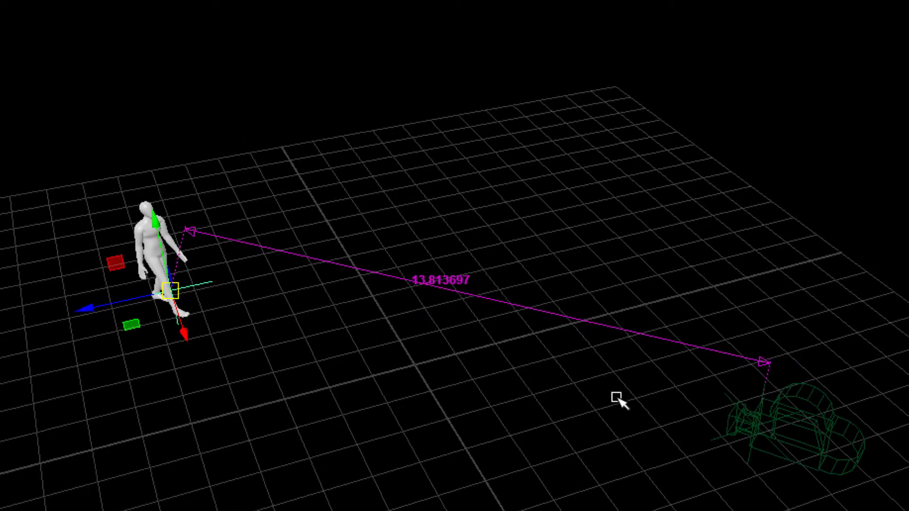
left_click_drag(460, 364, 440, 408, "alt")
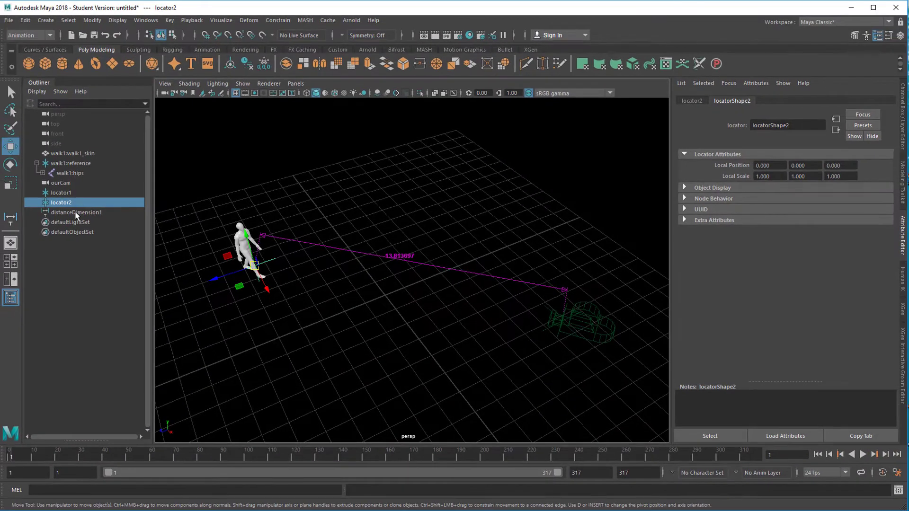
left_click(76, 211)
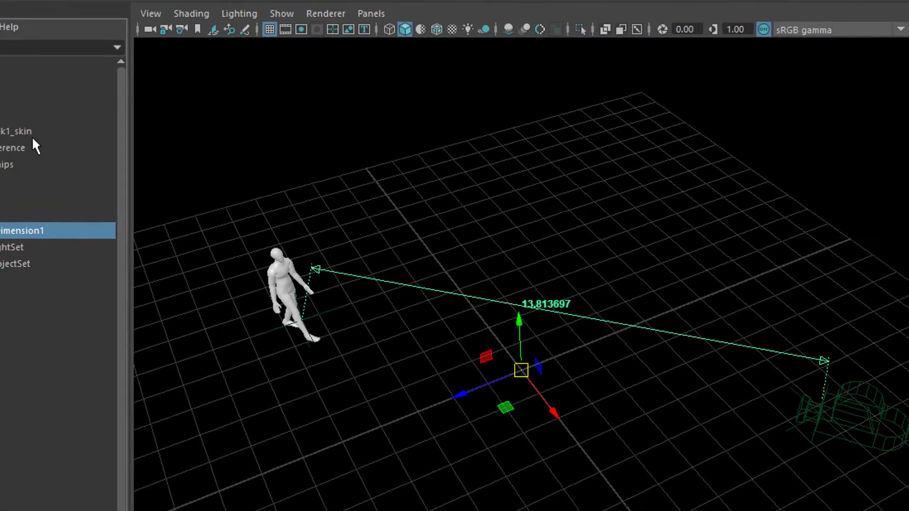
Step: Select walk1:walk1_skin, then walk1:reference, and play then stop the walk animation
left_click(47, 145)
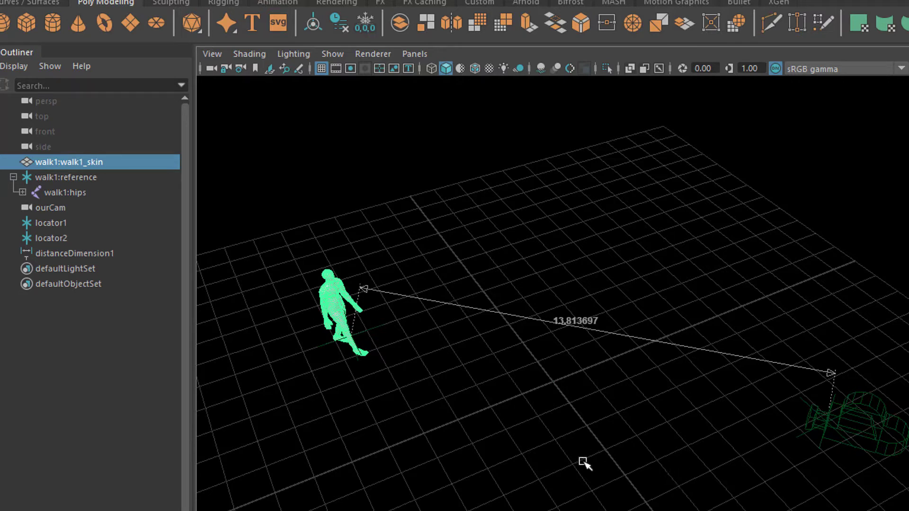
left_click(71, 178)
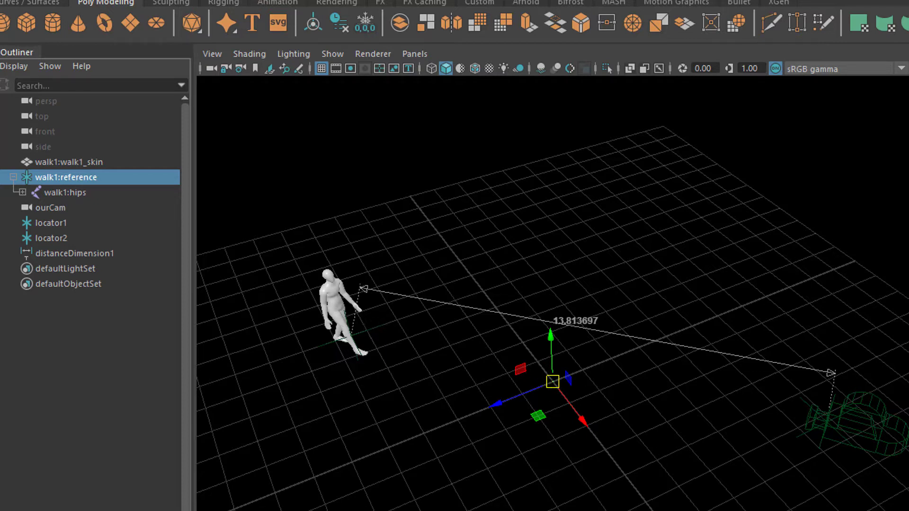
key("alt+v")
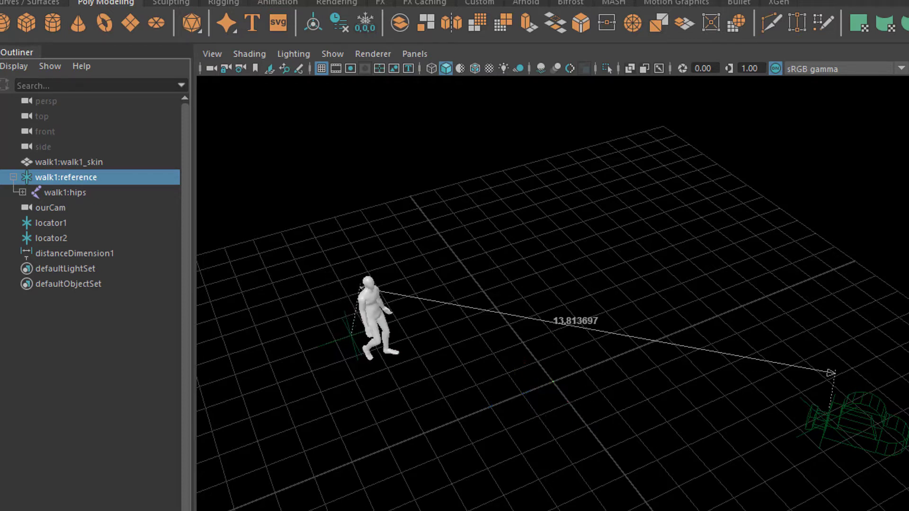
key("alt+v")
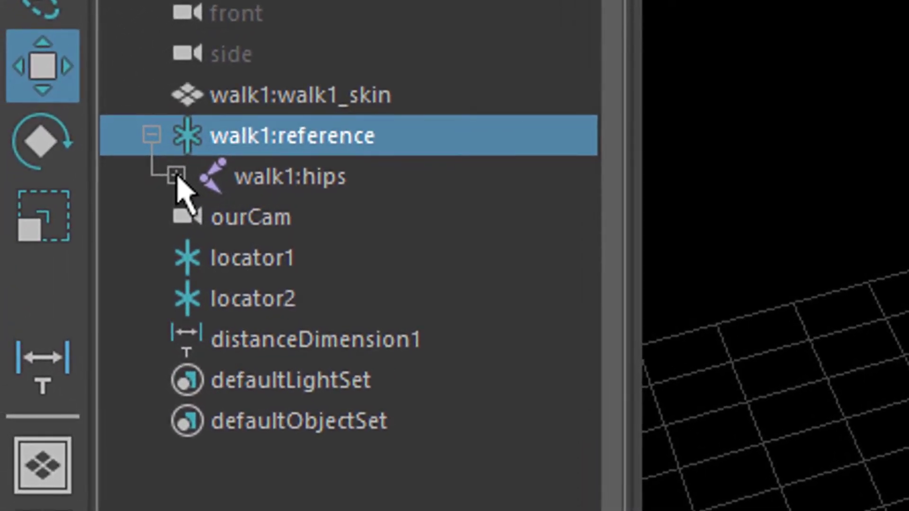
Step: Select the left leg joints and walk1:hips, then collapse the skeleton back to walk1:hips
left_click(176, 176, "shift")
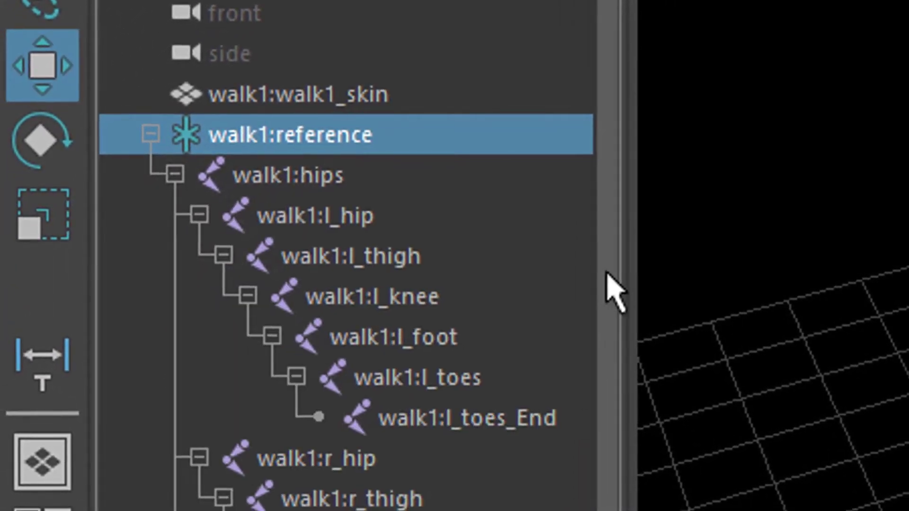
left_click_drag(587, 293, 588, 397)
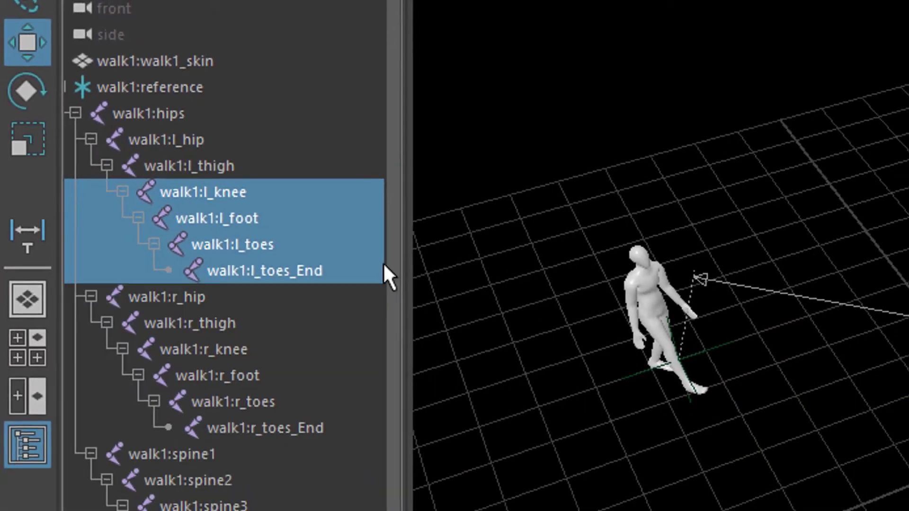
left_click_drag(227, 190, 239, 208)
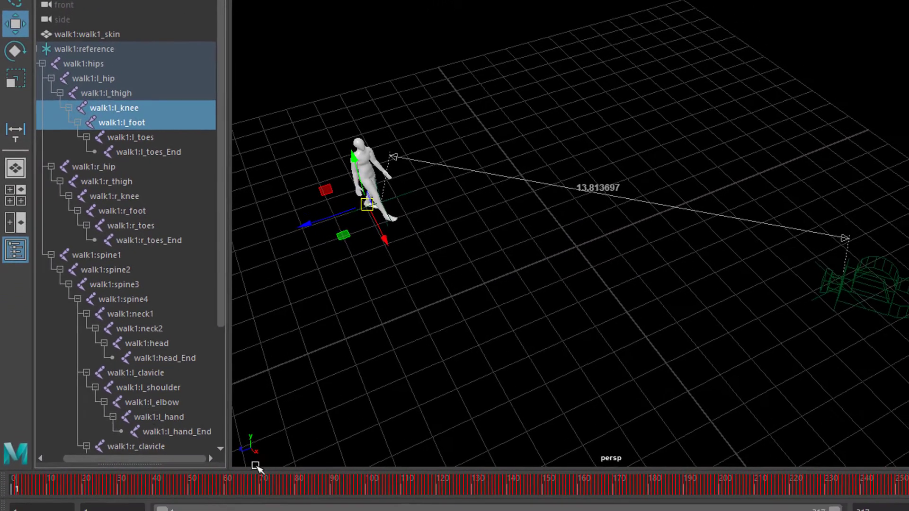
left_click(112, 77)
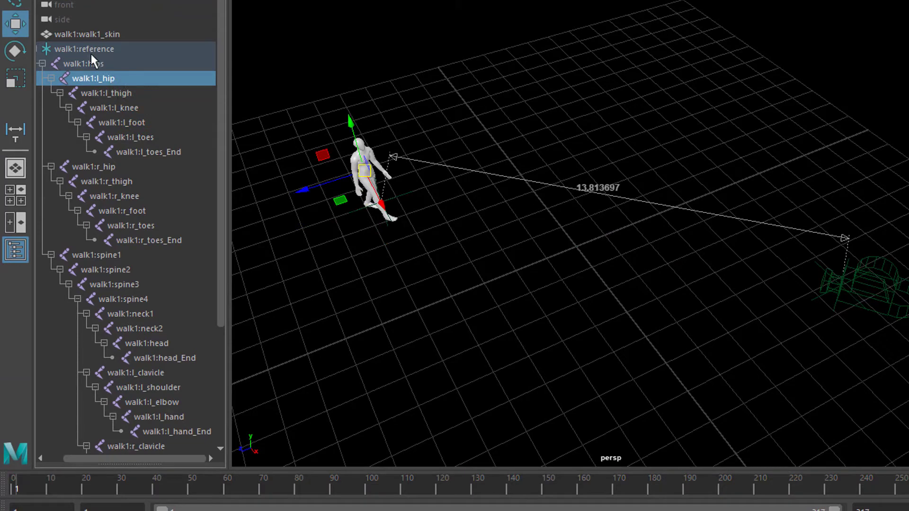
left_click(79, 63)
left_click(43, 63)
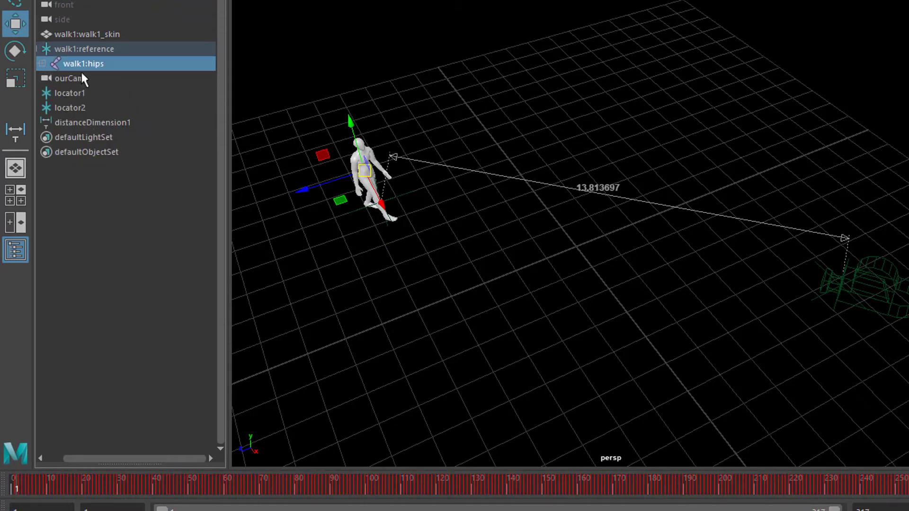
Step: Reselect walk1:hips, play the animation to watch it move, then rewind to frame 1
left_click(73, 108)
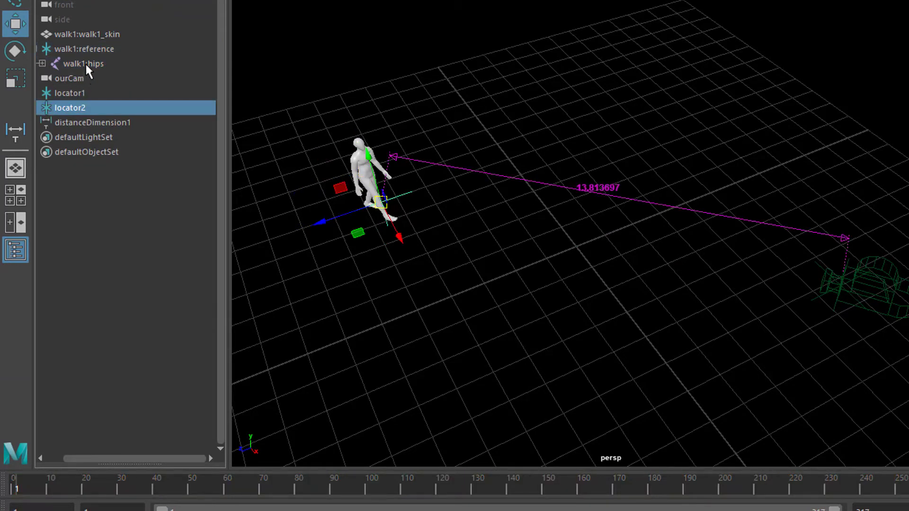
left_click(85, 64)
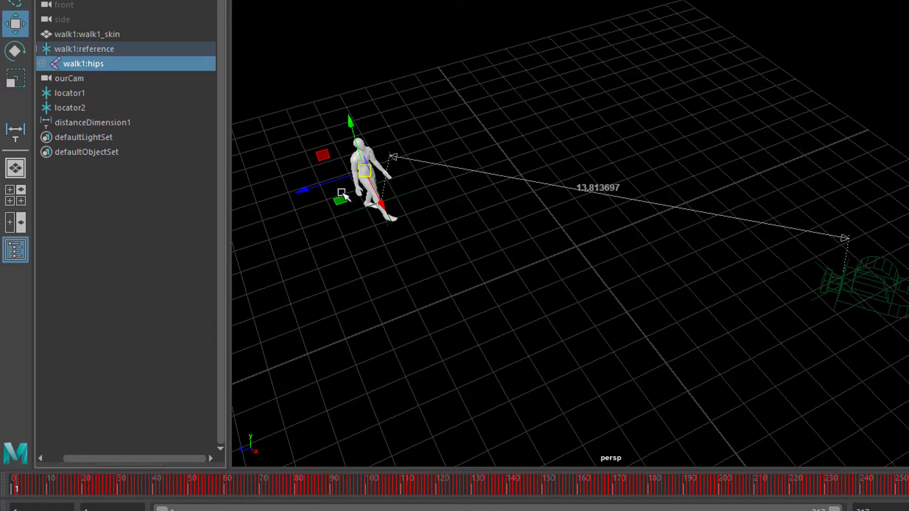
key("alt+v")
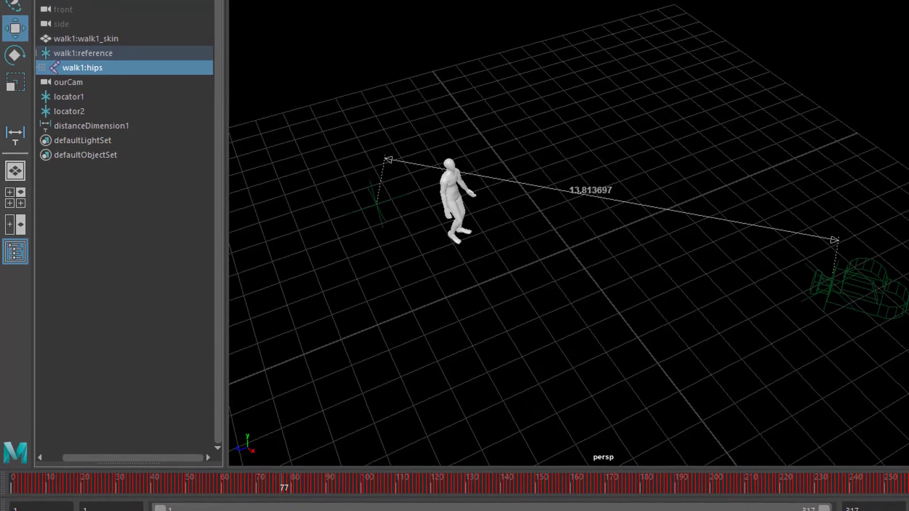
key("alt+shift+v")
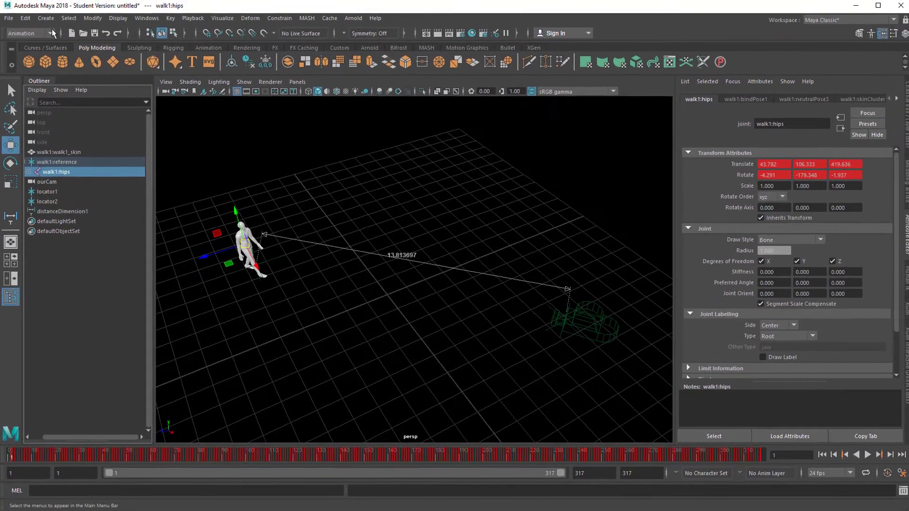
Step: In the Animation menu set, select walk1:hips then locator2 and apply Constrain > Point; distance reads 8.753723
left_click(51, 28)
left_click(30, 66)
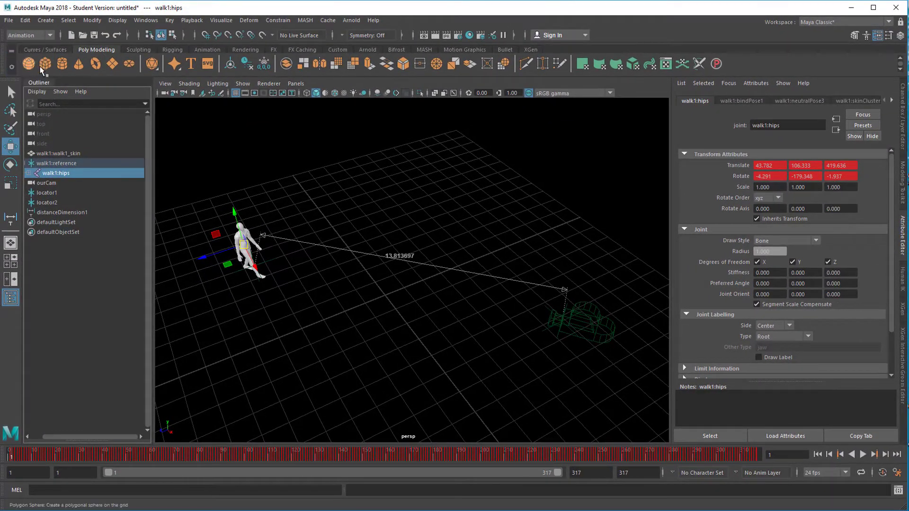
left_click(278, 20)
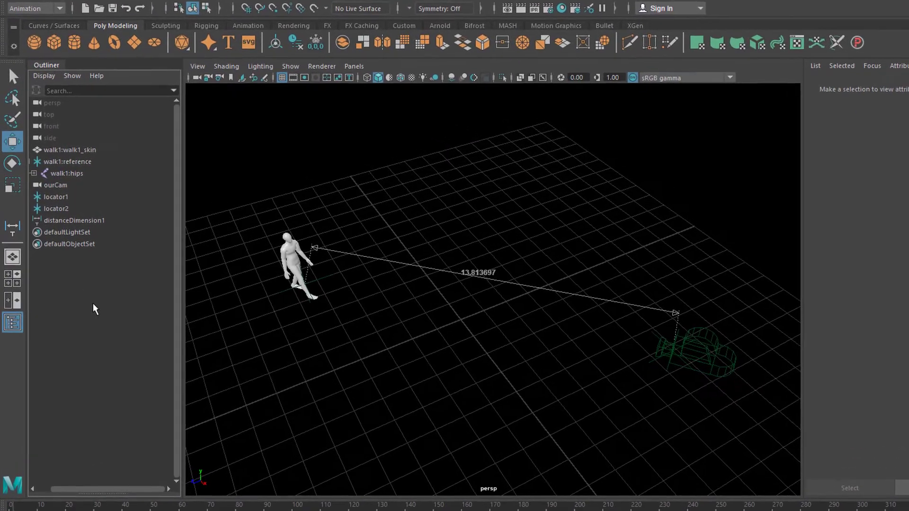
left_click(86, 174)
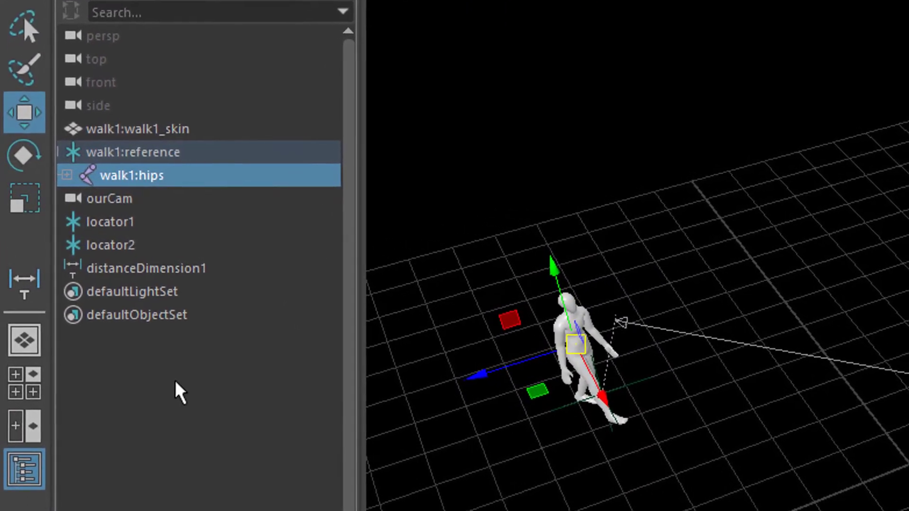
left_click(134, 248, "ctrl")
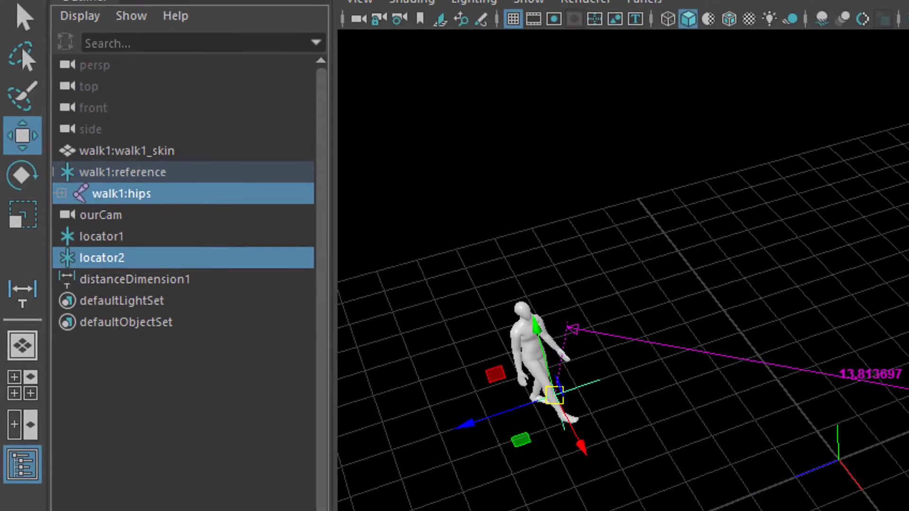
left_click(377, 9)
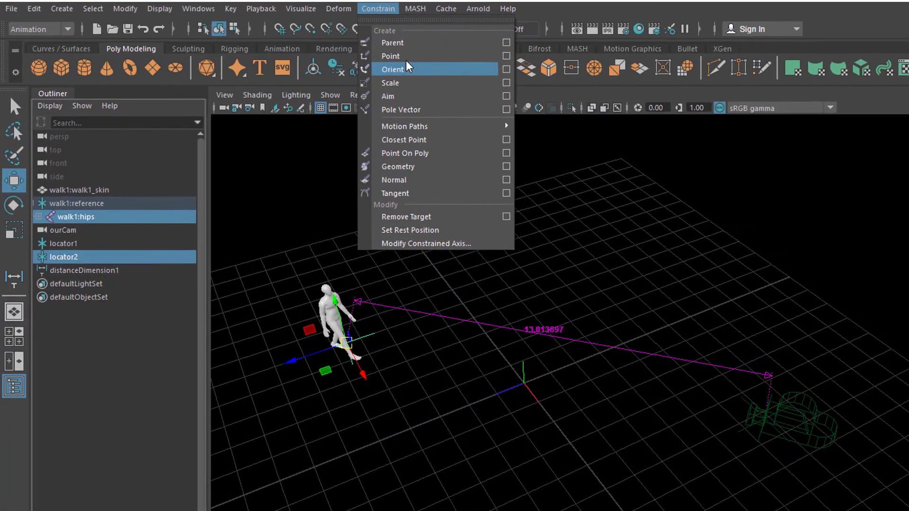
left_click(405, 61)
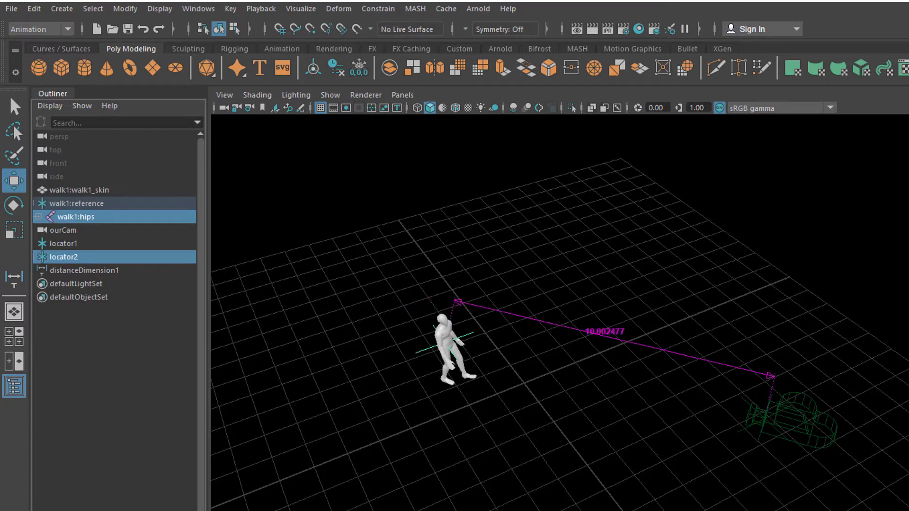
key("Escape")
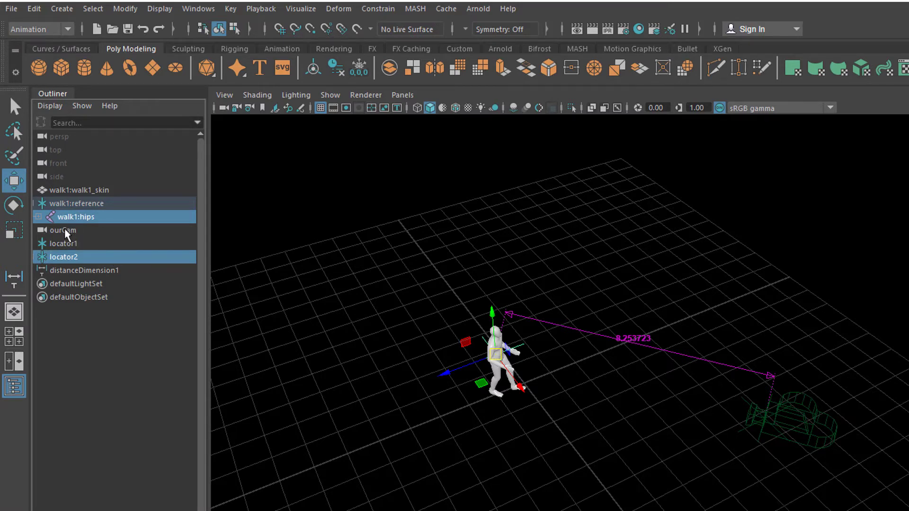
Step: Select ourCam and look through its Depth of Field settings in the Attribute Editor
left_click(67, 230)
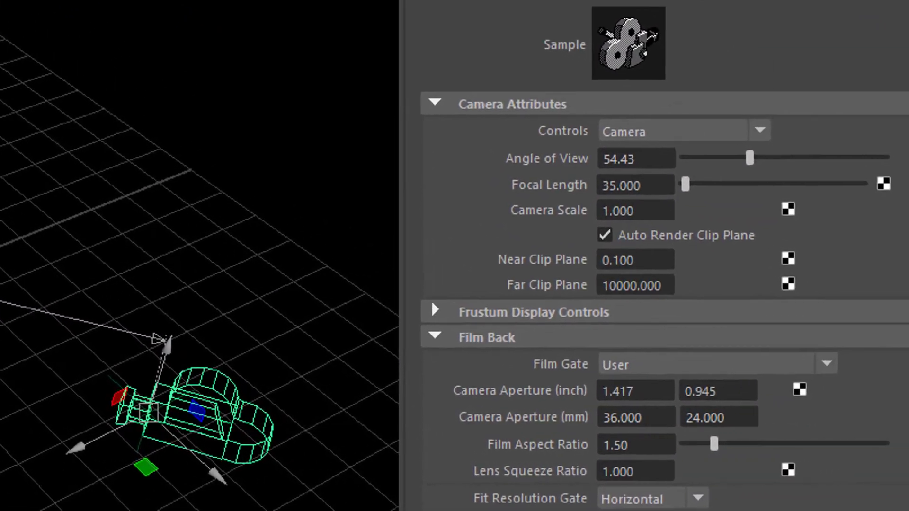
scroll(907, 249, "down", 2)
left_click_drag(870, 211, 868, 146)
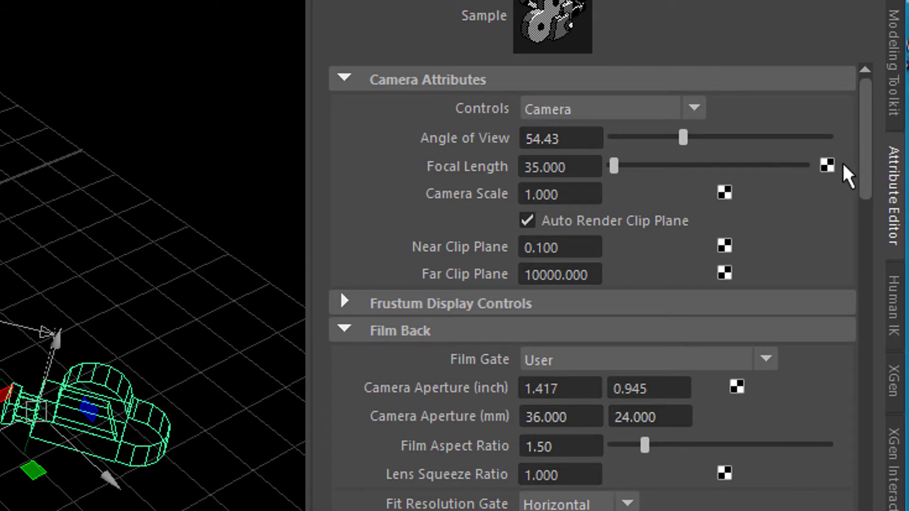
left_click_drag(867, 170, 877, 315)
left_click(345, 254)
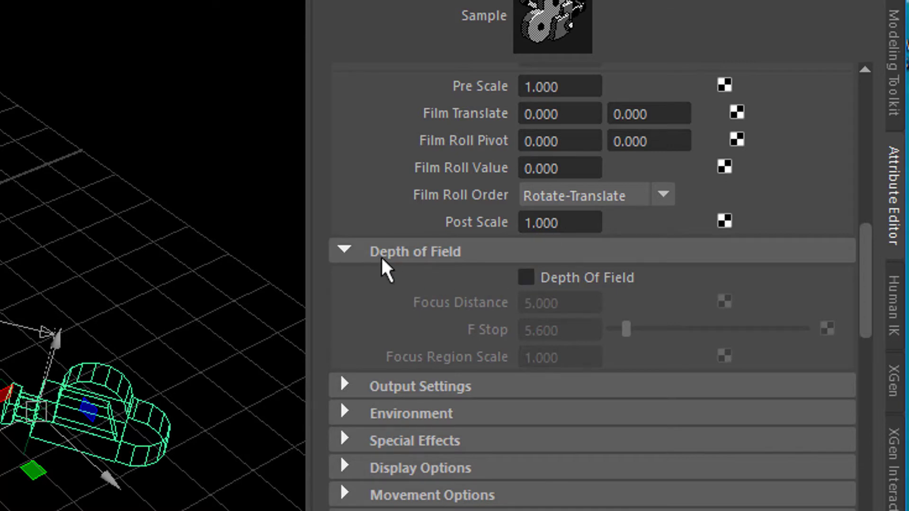
left_click(346, 251)
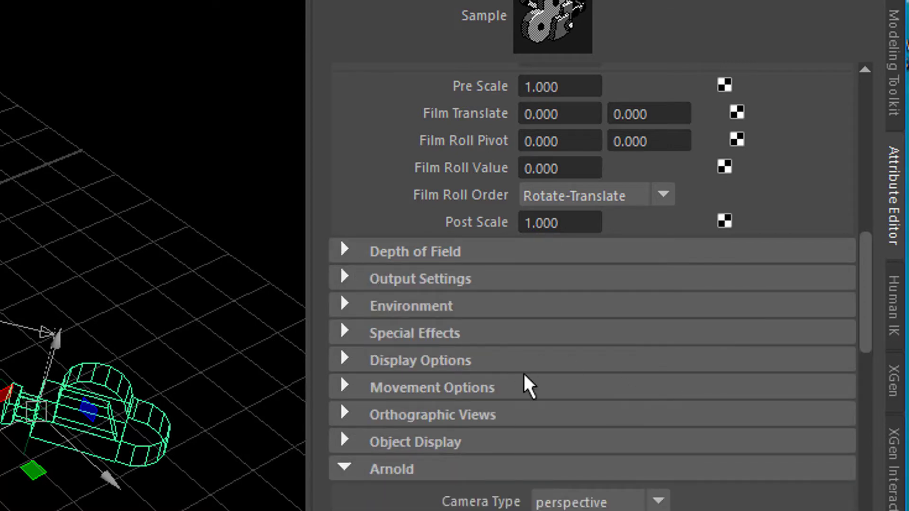
left_click_drag(868, 308, 873, 369)
Step: Expand ourCam's Arnold section showing Focus Distance 5.000, and play the animation to watch the distance
left_click(347, 198)
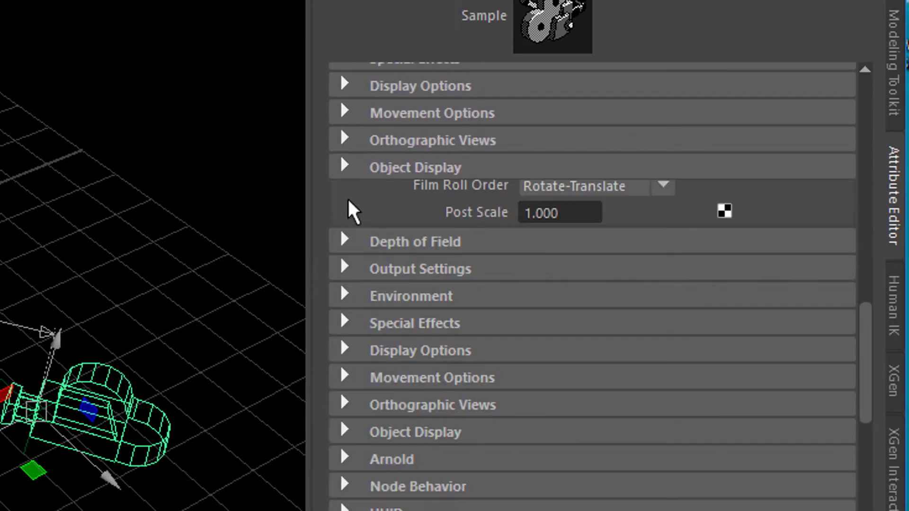
left_click(346, 459)
scroll(874, 280, "down", 2)
scroll(873, 280, "down", 5)
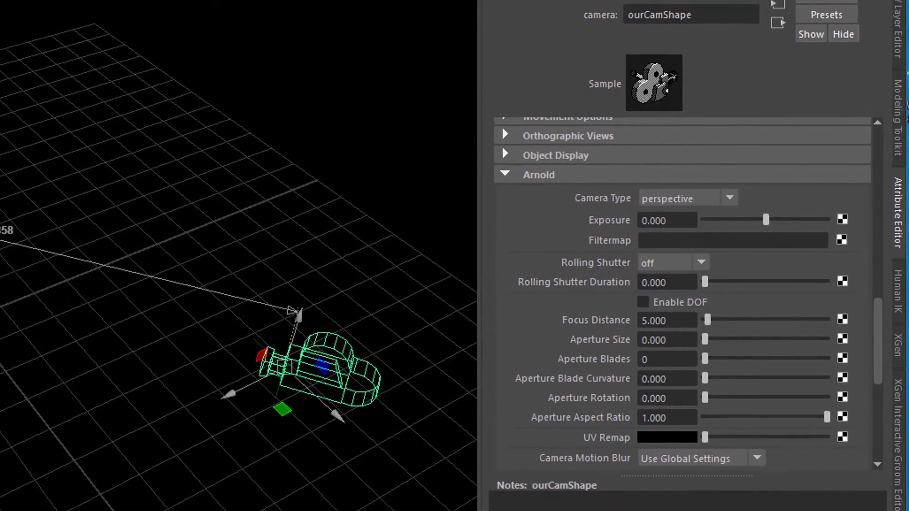
key("alt+v")
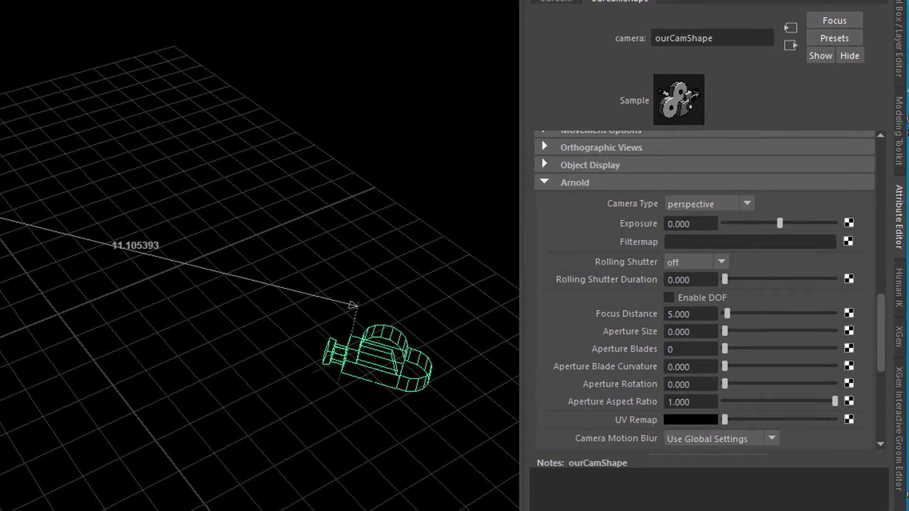
key("alt+v")
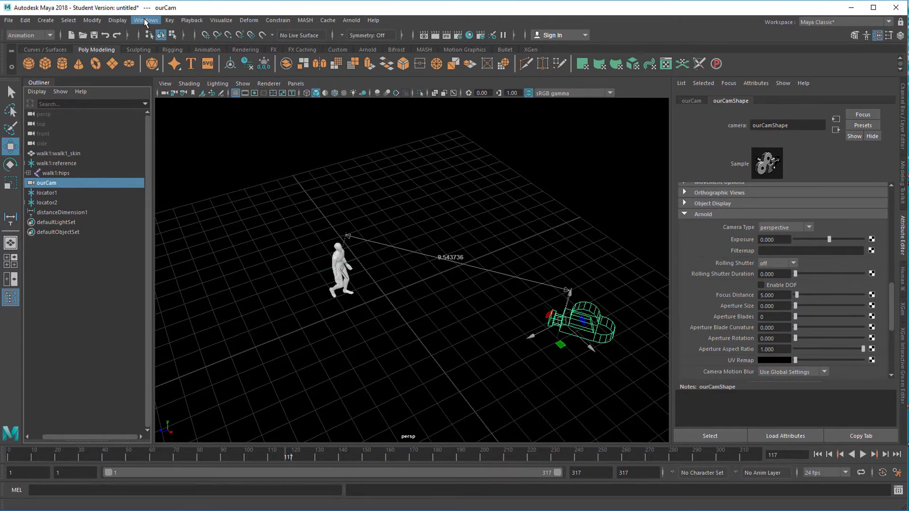
Step: Open Windows > General Editors > Connection Editor and move it into view, with ourCam on the output side
left_click(146, 21)
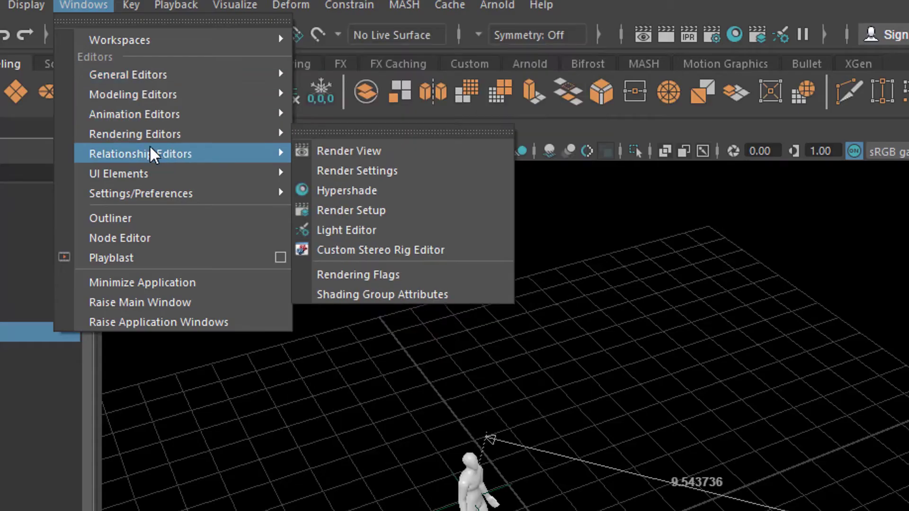
mouse_move(180, 95)
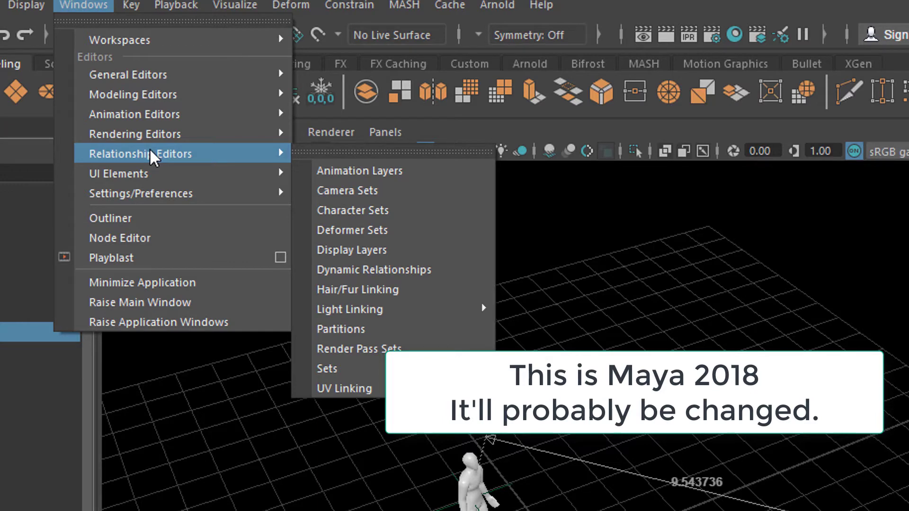
mouse_move(159, 85)
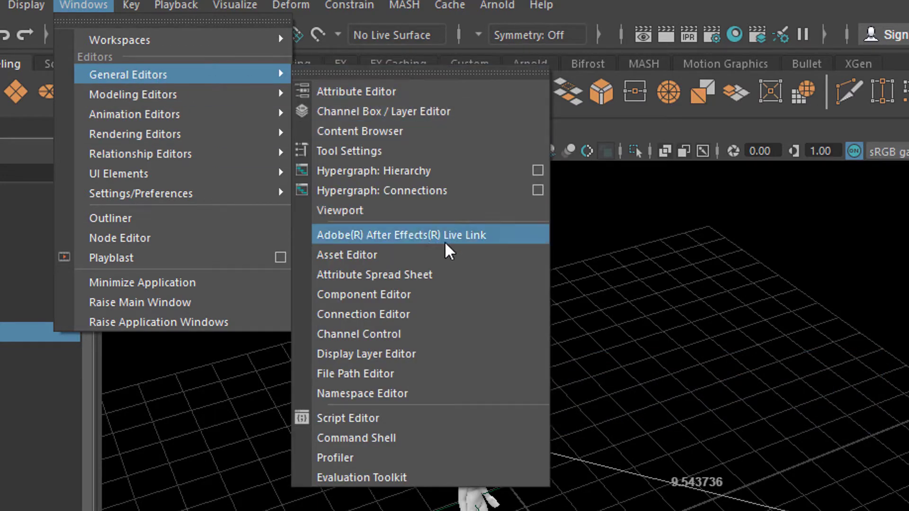
left_click(439, 315)
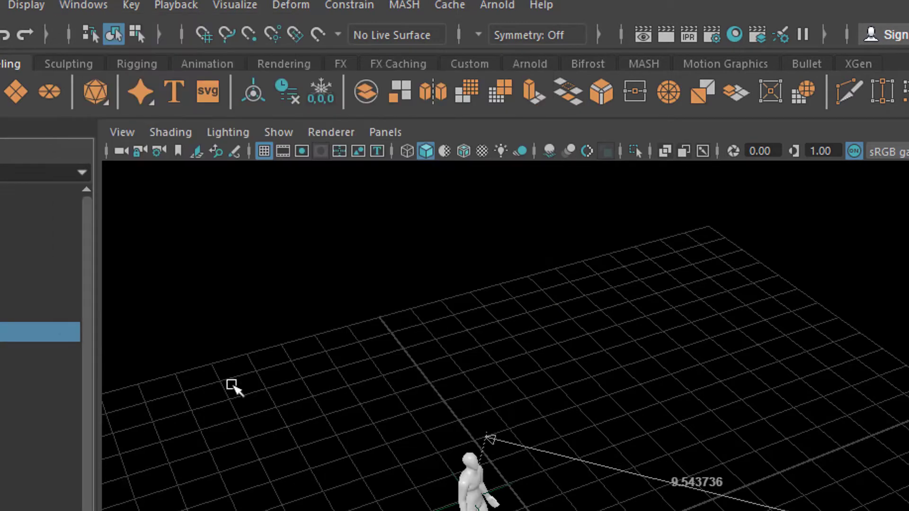
left_click_drag(2, 350, 415, 136)
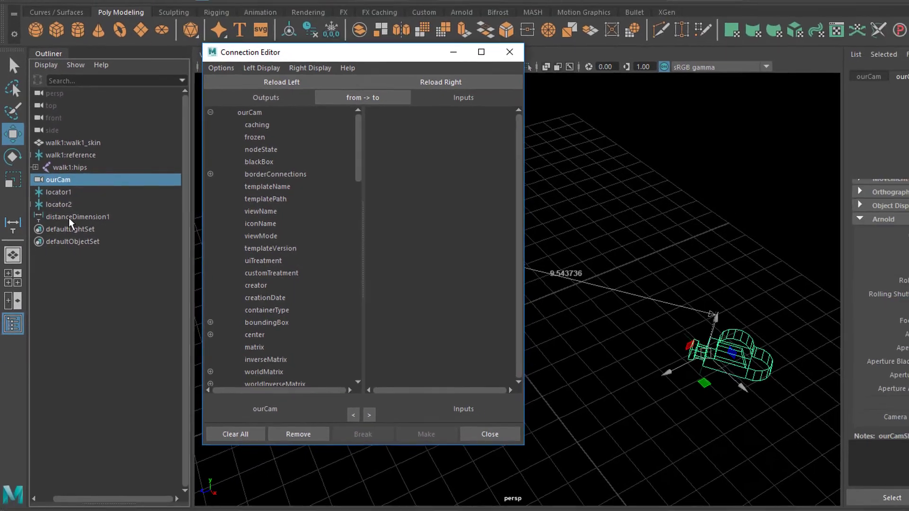
Step: Select distanceDimension1 and load its shape node, distanceDimensionShape1, as the Connection Editor's output source
left_click(70, 217)
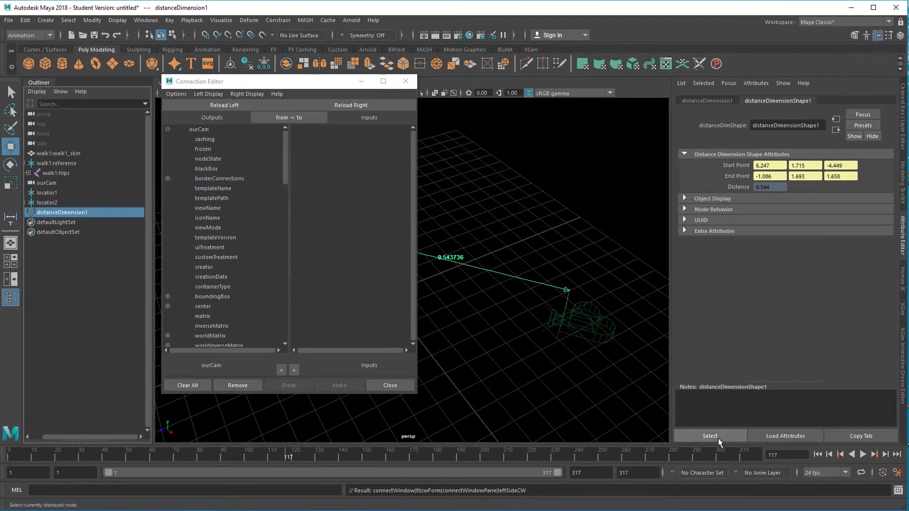
left_click(714, 435)
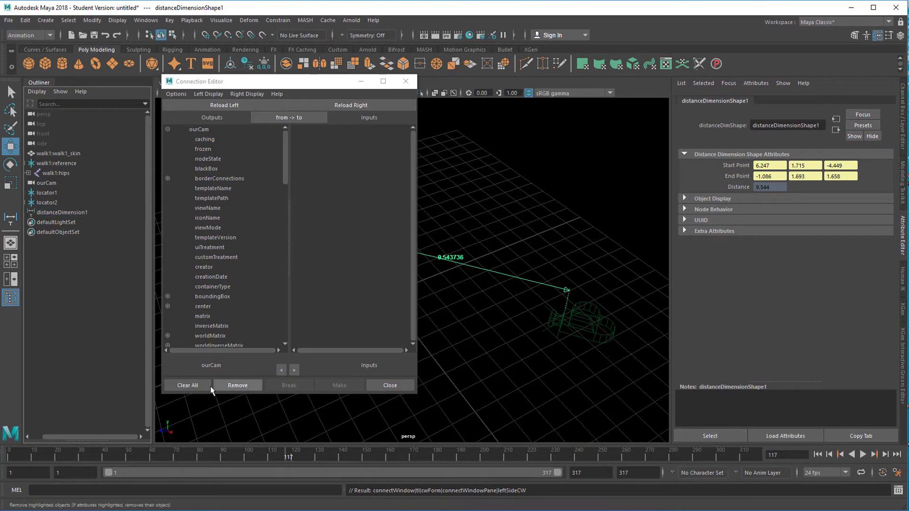
left_click(221, 107)
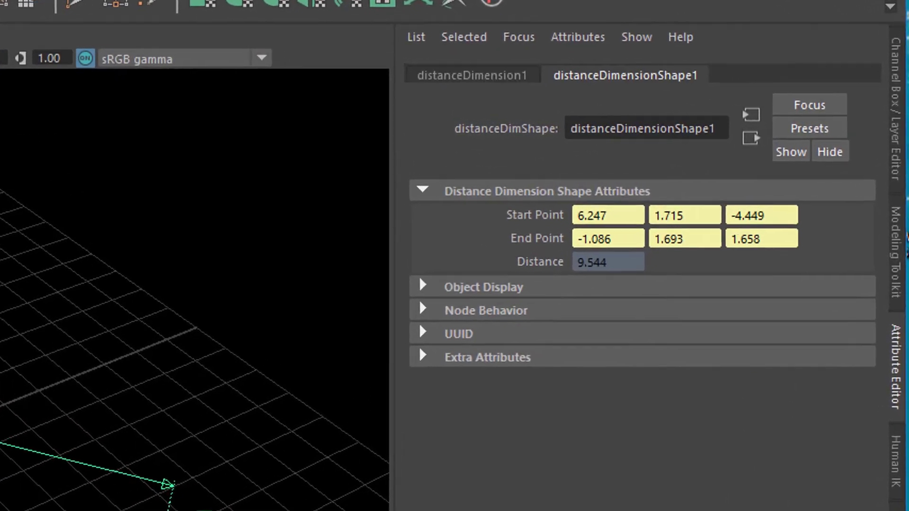
left_click(488, 76)
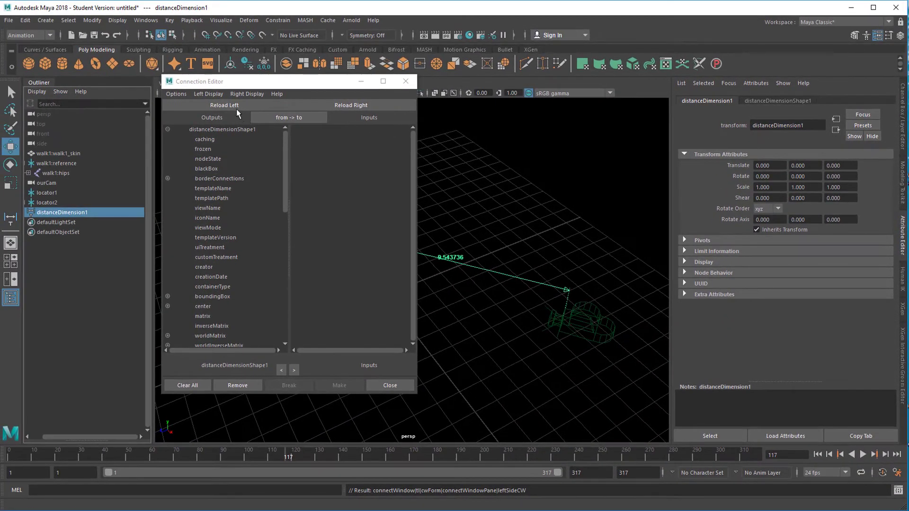
left_click(181, 103)
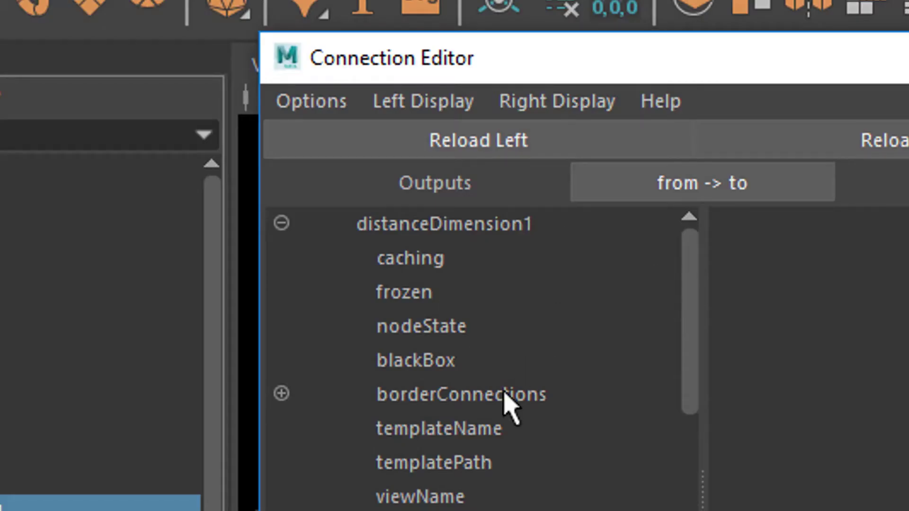
mouse_move(690, 361)
left_mouse_down()
mouse_move(689, 510)
mouse_move(673, 326)
mouse_move(672, 360)
left_mouse_up()
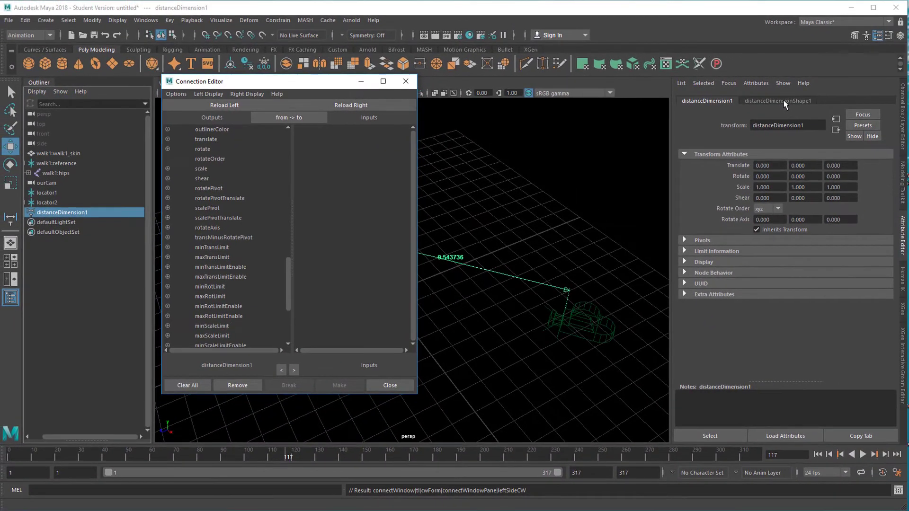
left_click(816, 100)
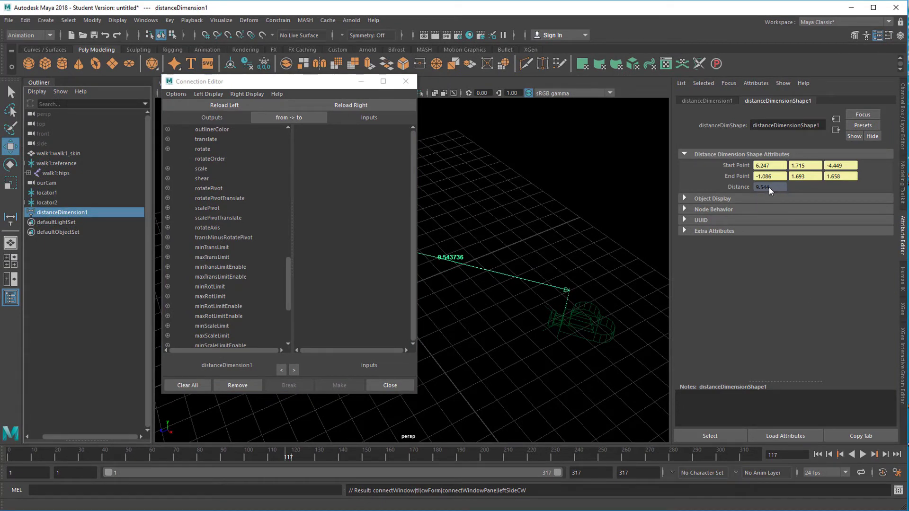
left_click(720, 437)
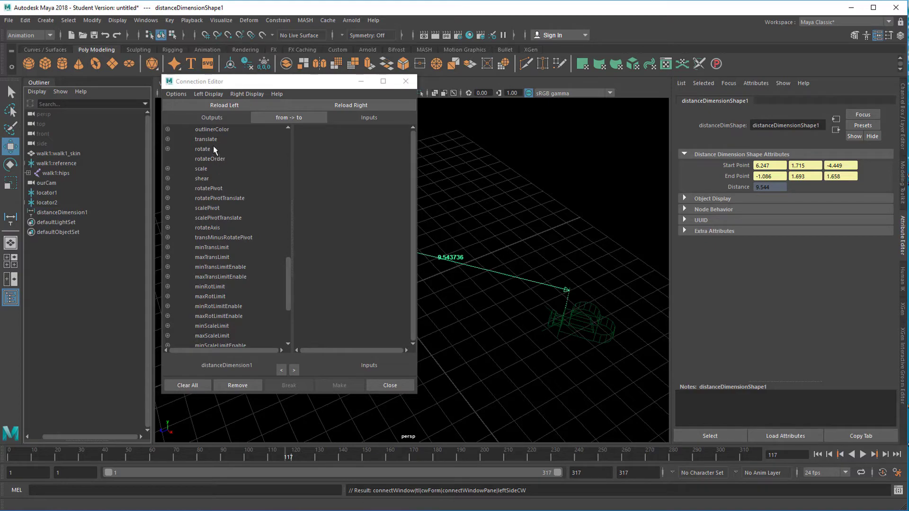
left_click(224, 105)
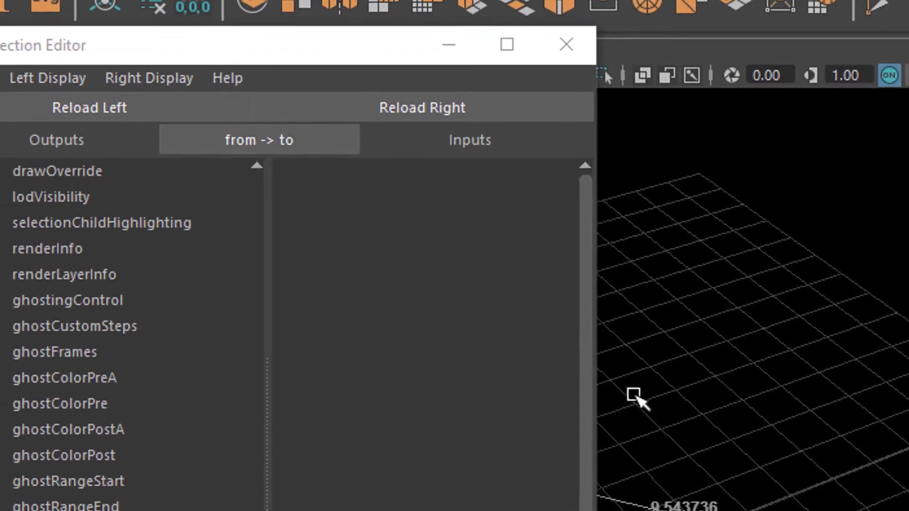
Step: Load ourCam on the input side, then show and select ourCamShape with Arnold Focus Distance 5.000
left_click(473, 111)
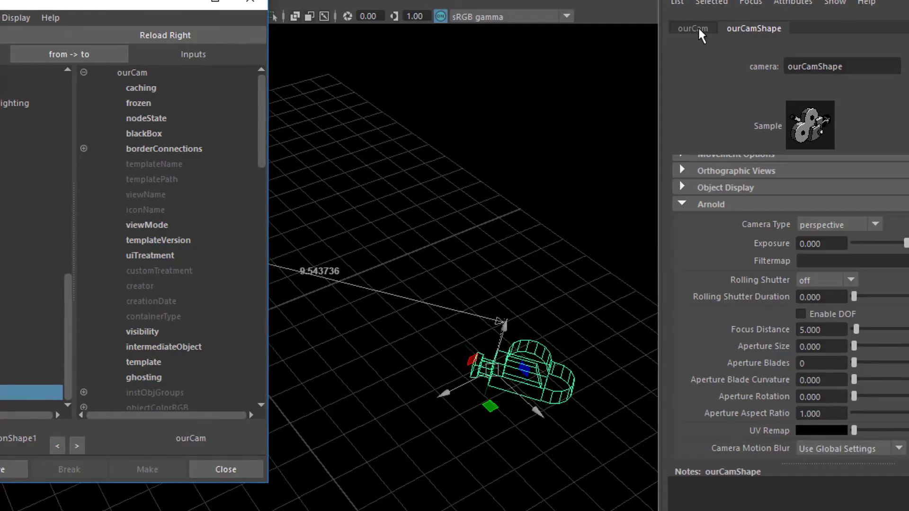
left_click(695, 27)
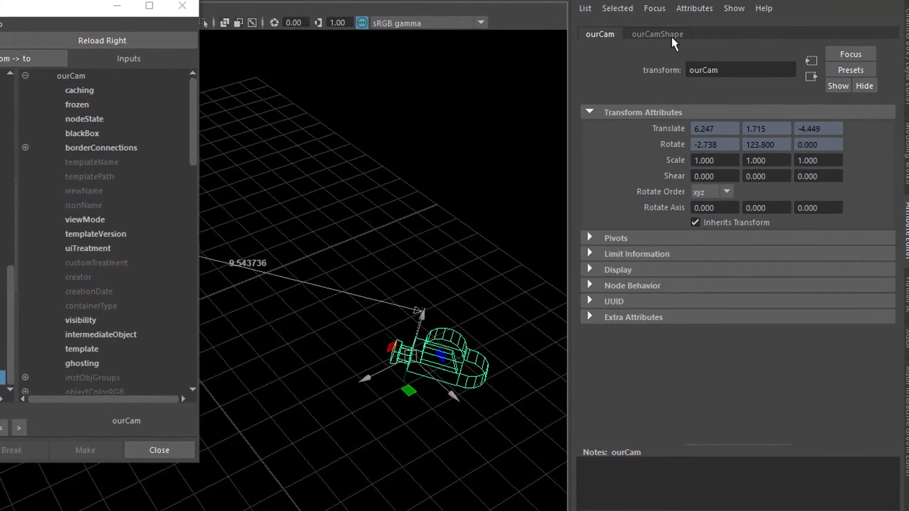
left_click(670, 35)
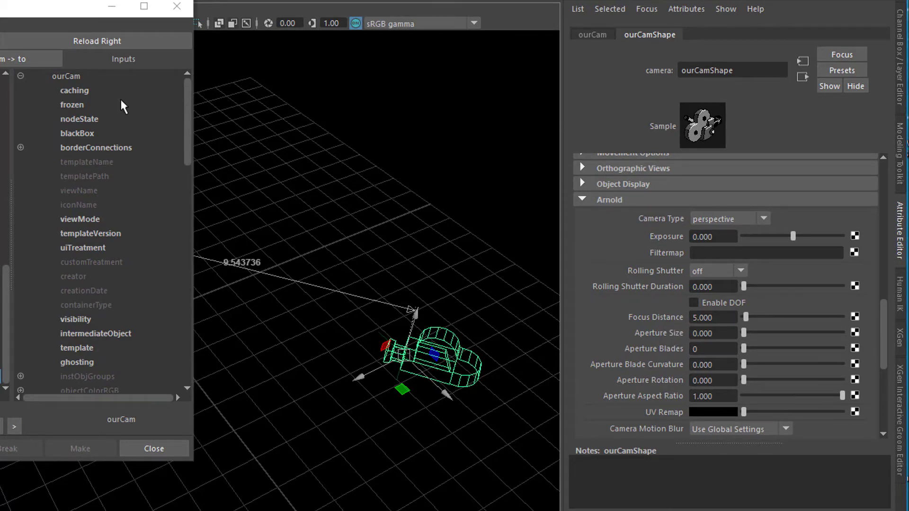
mouse_move(188, 102)
left_mouse_down()
mouse_move(183, 345)
mouse_move(186, 100)
left_mouse_up()
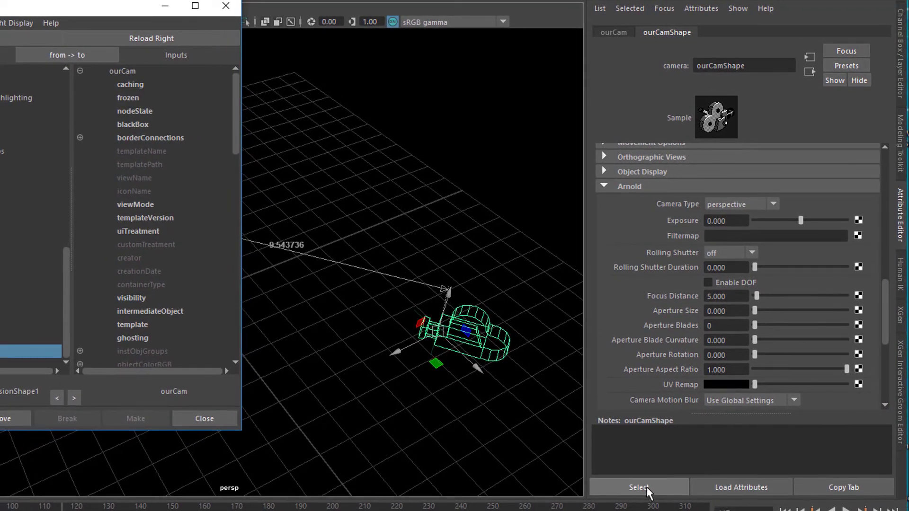
left_click(647, 489)
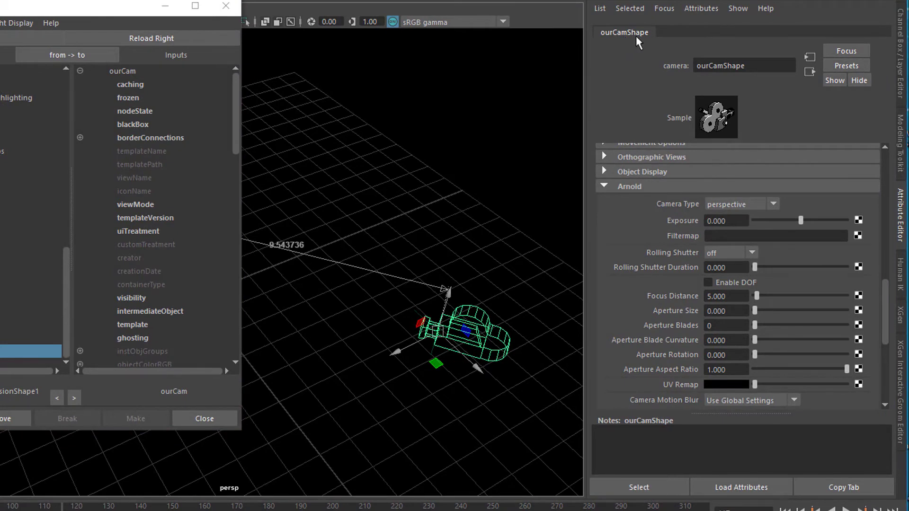
Step: Load ourCamShape on the right and connect distance to aiFocusDistance, which now reads 3.854
left_click(151, 41)
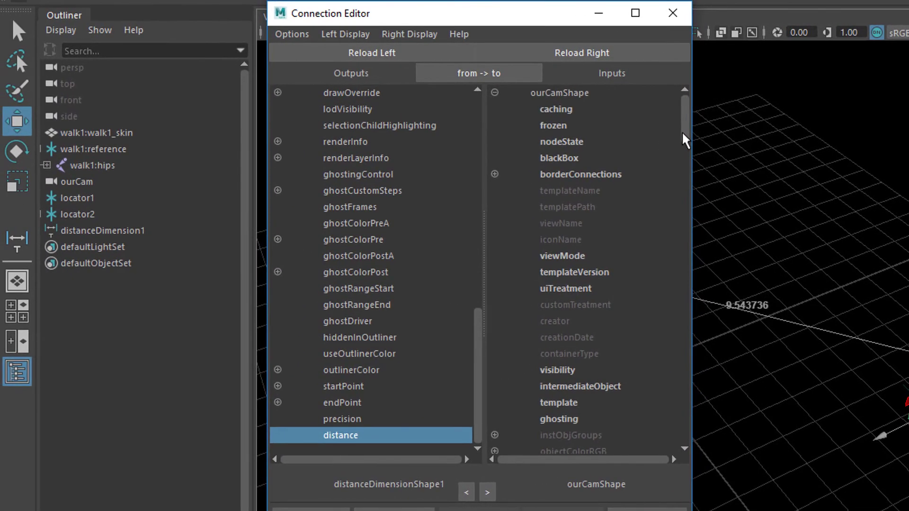
left_click_drag(681, 131, 689, 343)
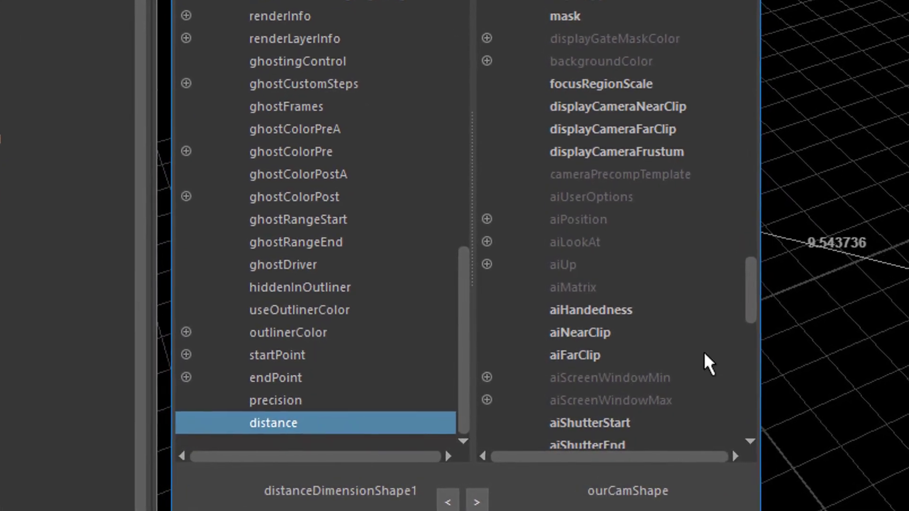
left_click_drag(777, 305, 878, 333)
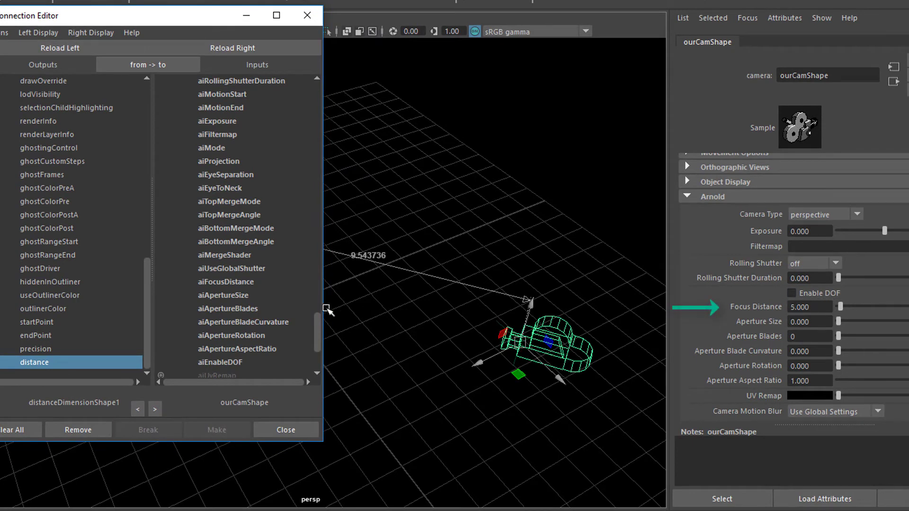
left_click(247, 284)
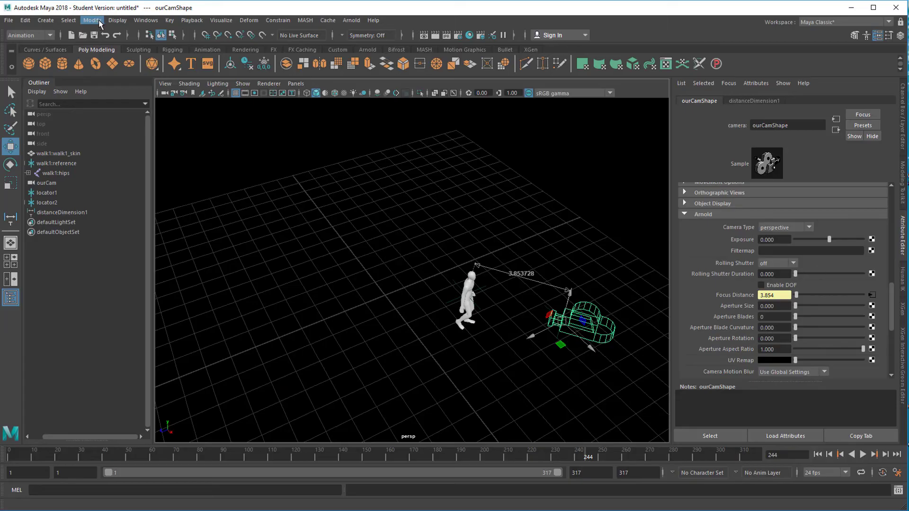
Step: Reopen the Connection Editor from General Editors, then close it
left_click(146, 20)
mouse_move(159, 56)
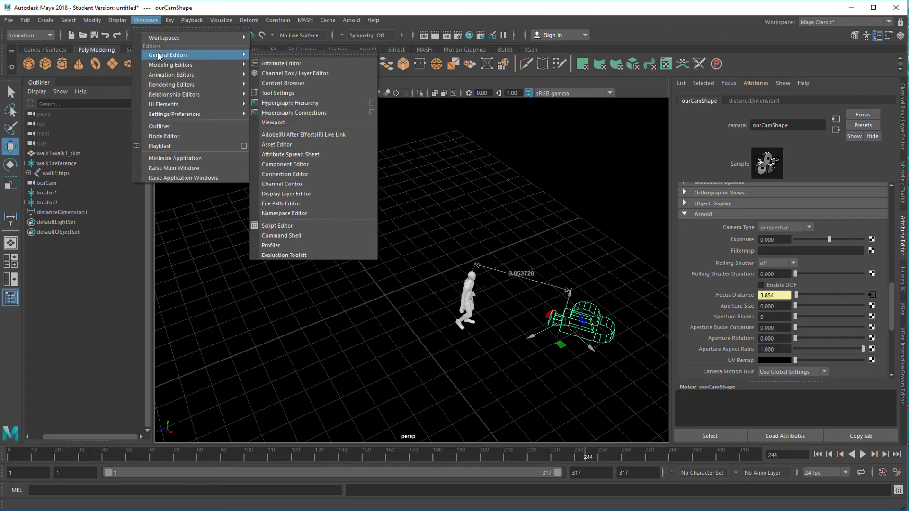
left_click(313, 174)
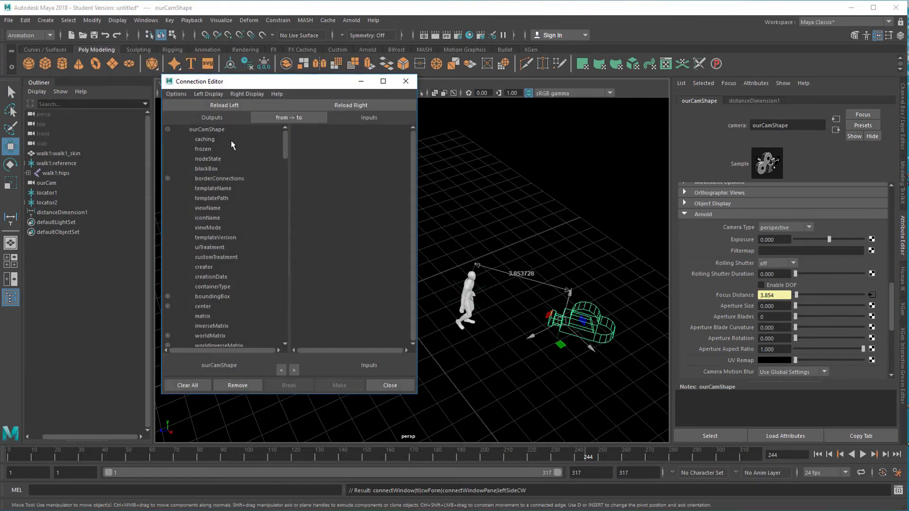
left_click(406, 82)
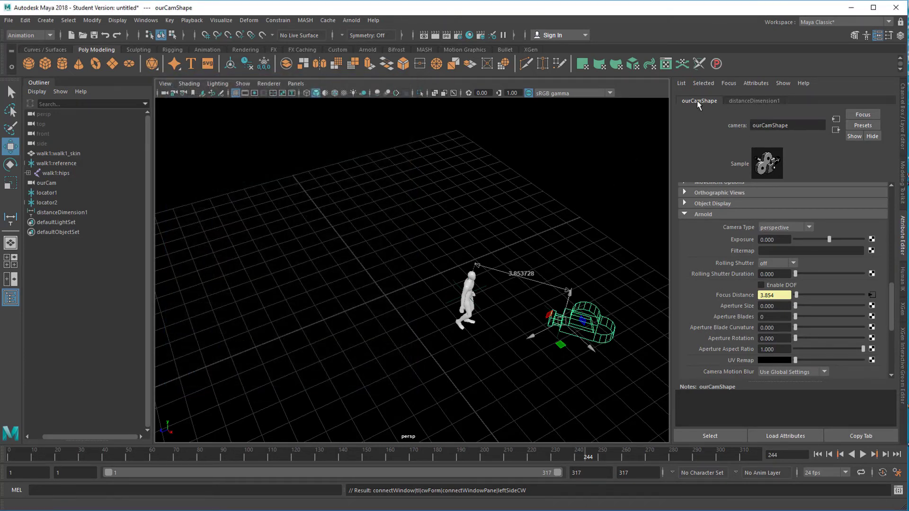
Step: Compare the distanceDimension1 and ourCamShape tabs, ending on ourCamShape's Focus Distance of 3.854
left_click(760, 101)
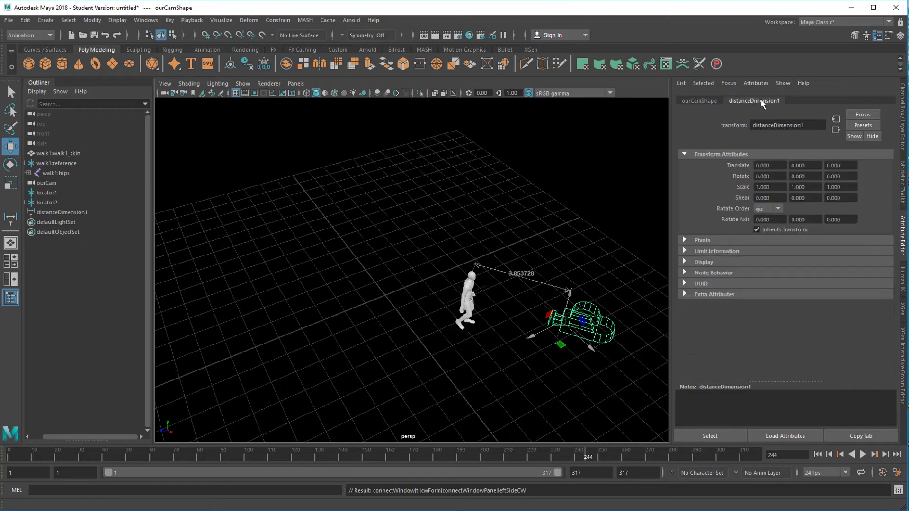
left_click(702, 101)
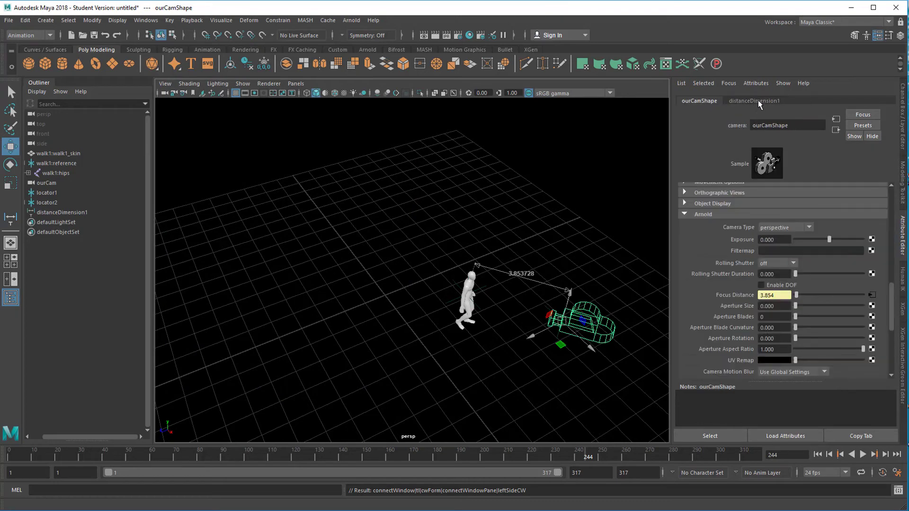
left_click(757, 100)
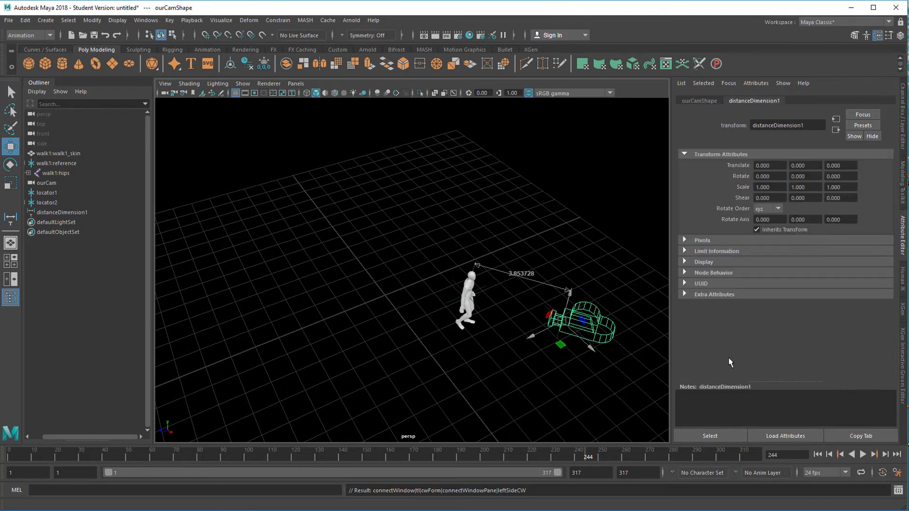
left_click(702, 100)
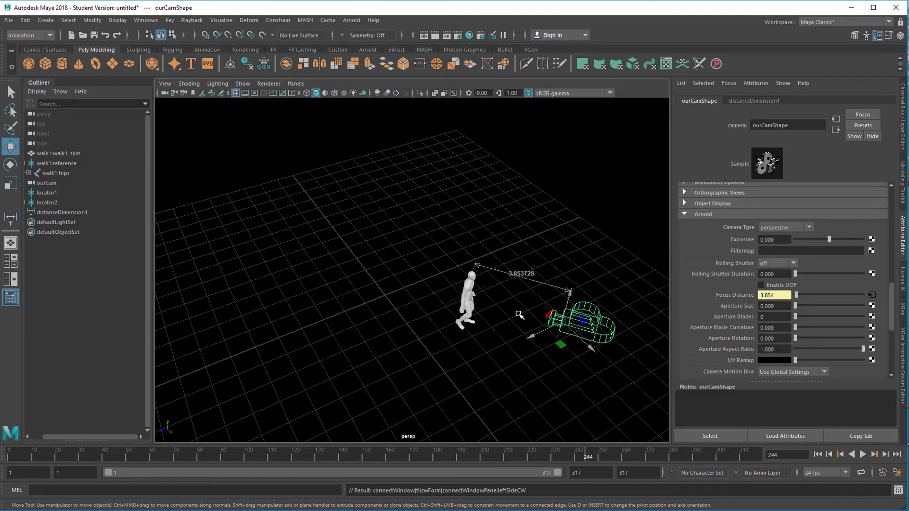
Step: Create a polygon cylinder and scale it into a tall, thin column
left_click(62, 63)
left_click(382, 319)
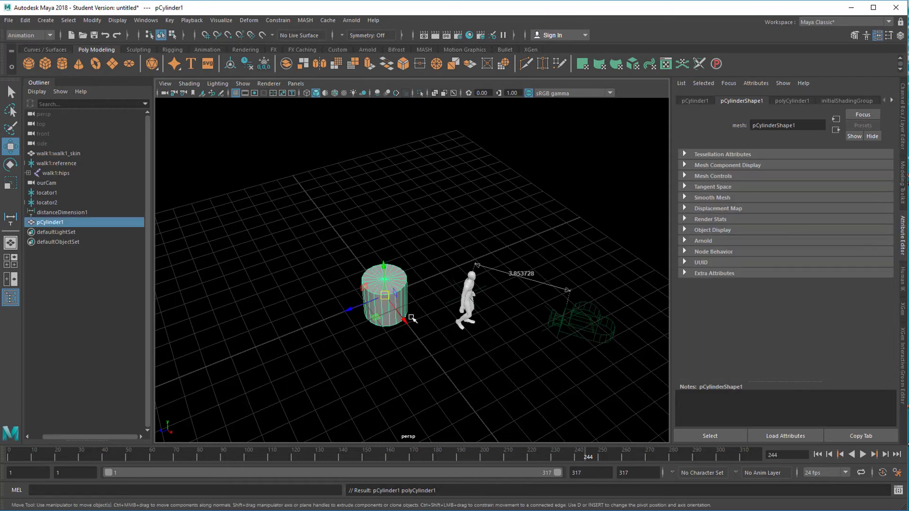
key("r")
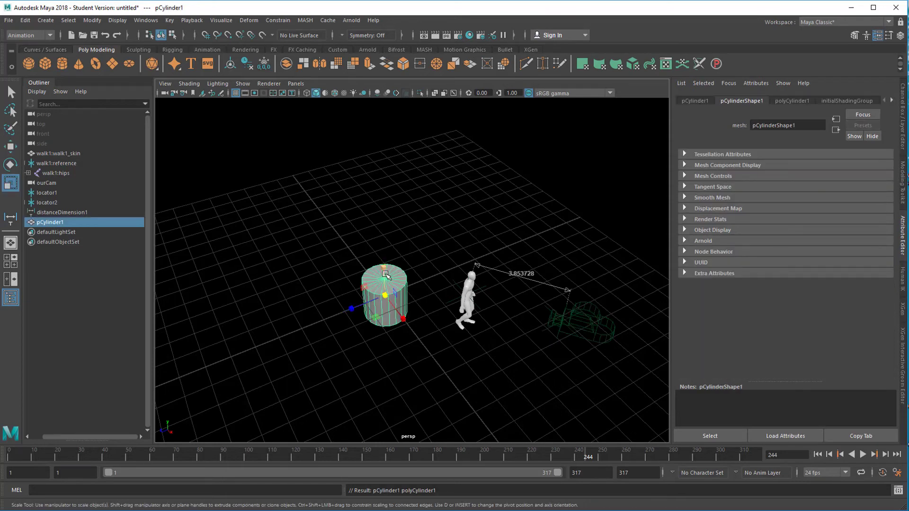
left_click_drag(387, 275, 376, 90)
left_click_drag(385, 294, 291, 326)
Step: Duplicate the column and repeat the offset duplicate to make a row of five cylinders
key("ctrl+d")
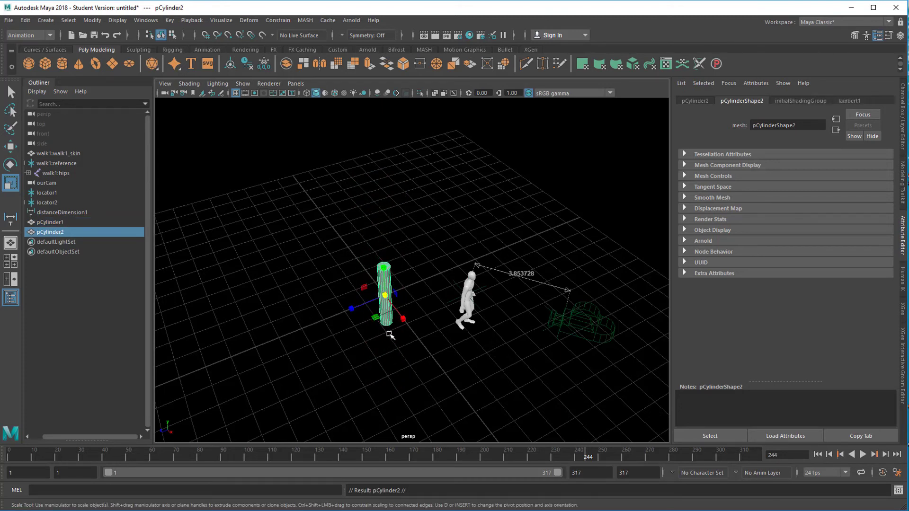
key("w")
left_click_drag(379, 323, 389, 309)
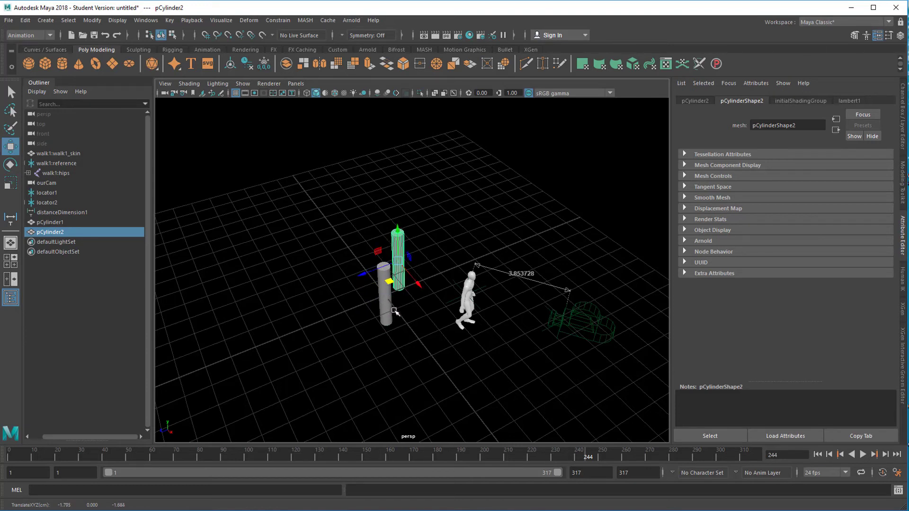
key("shift+d")
key("shift+d")
key("shift+d")
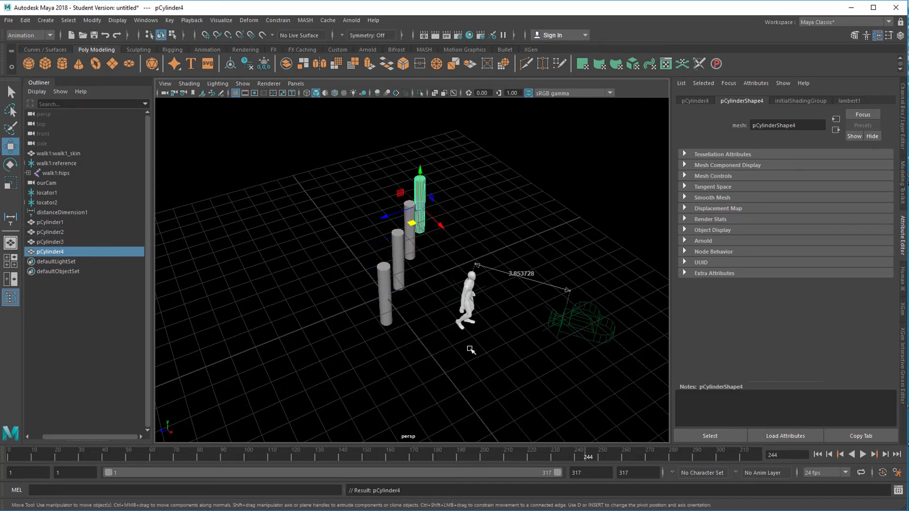
Step: Move all five cylinders behind the walking figure and raise them, viewed through ourCam
left_click_drag(471, 349, 402, 357, "alt")
left_click_drag(329, 199, 600, 242)
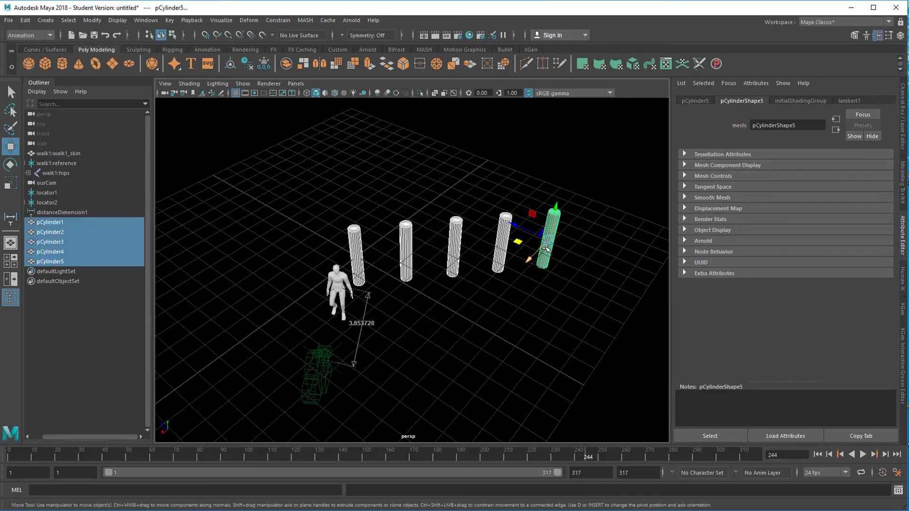
left_click_drag(516, 242, 414, 152)
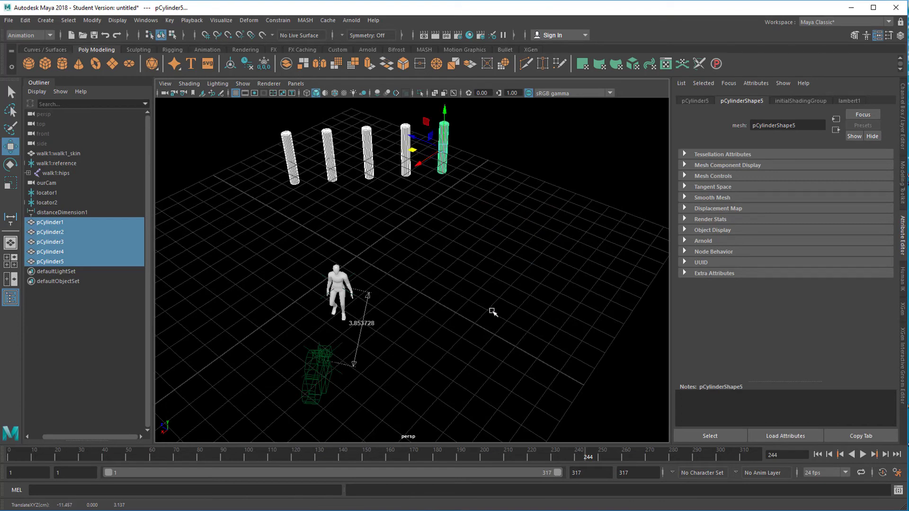
key("space")
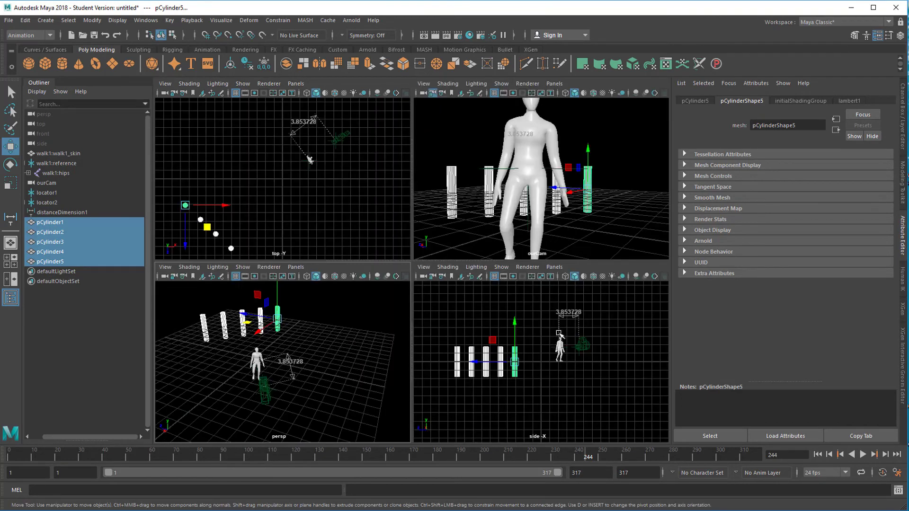
key("space")
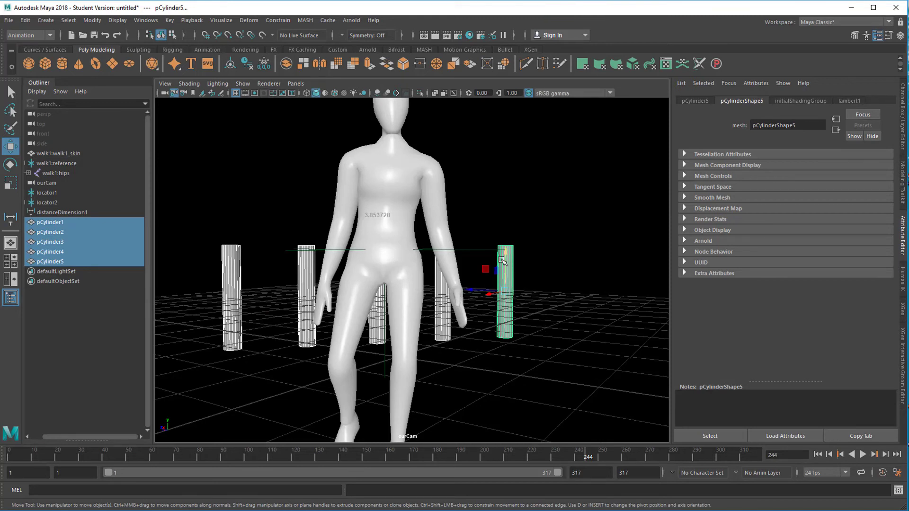
left_click_drag(503, 260, 504, 198)
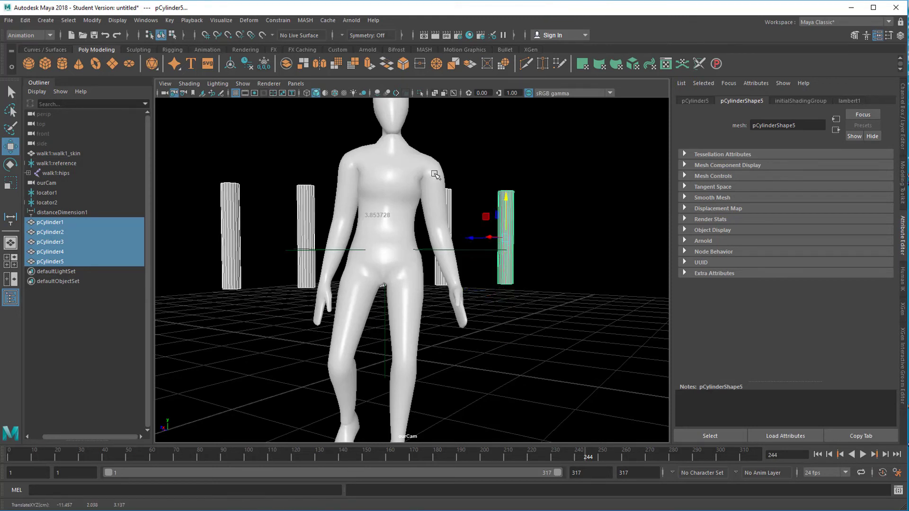
Step: Add an Arnold Skydome Light to the scene
left_click(351, 20)
mouse_move(377, 70)
left_click(478, 88)
Step: Render the figure and cylinders with Arnold in the RenderView, and select ourCam to show its settings
left_click(352, 20)
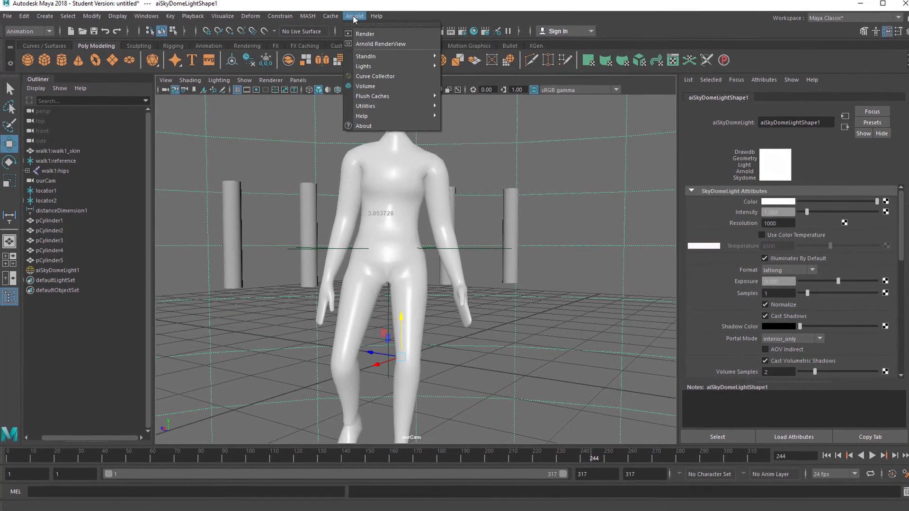
left_click(364, 33)
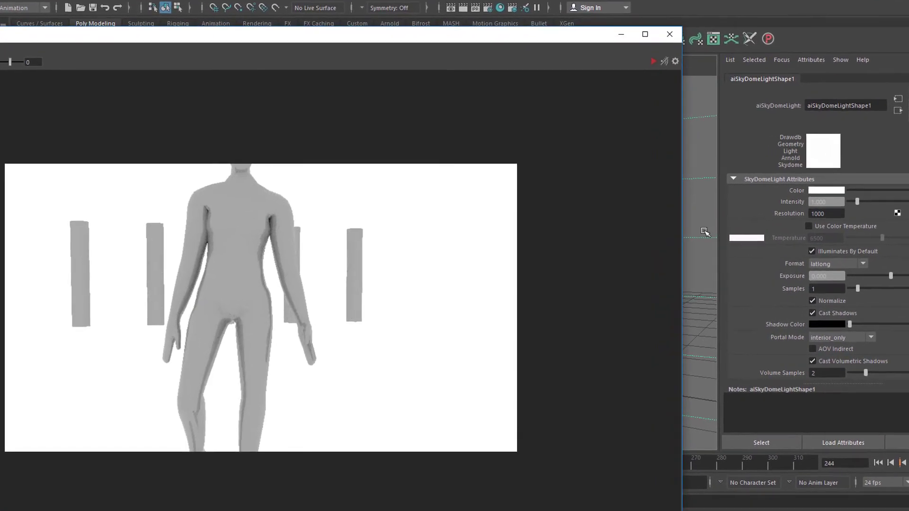
left_click_drag(454, 35, 509, 24)
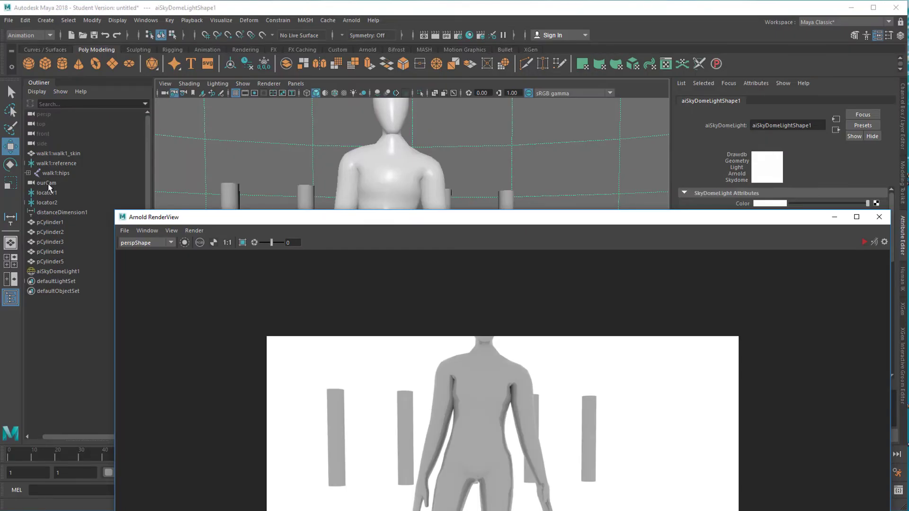
left_click(4, 54)
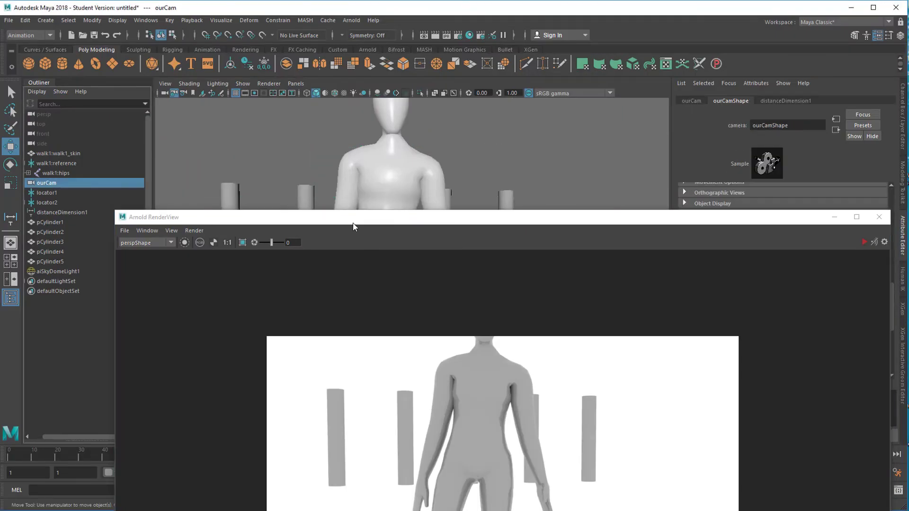
left_click_drag(353, 227, 306, 208)
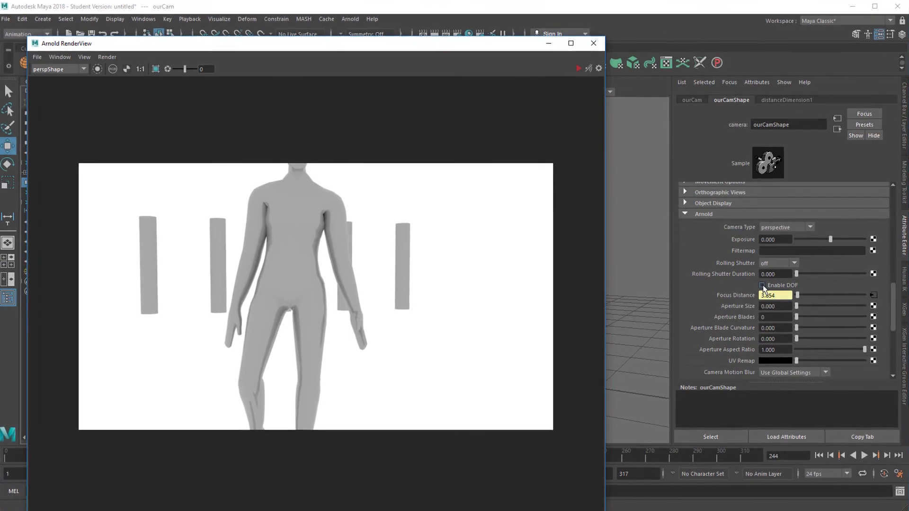
Step: Enable DOF on ourCamShape and settle the Aperture Size at 0.025 after trying 0.551 and 0.162
left_click(763, 285)
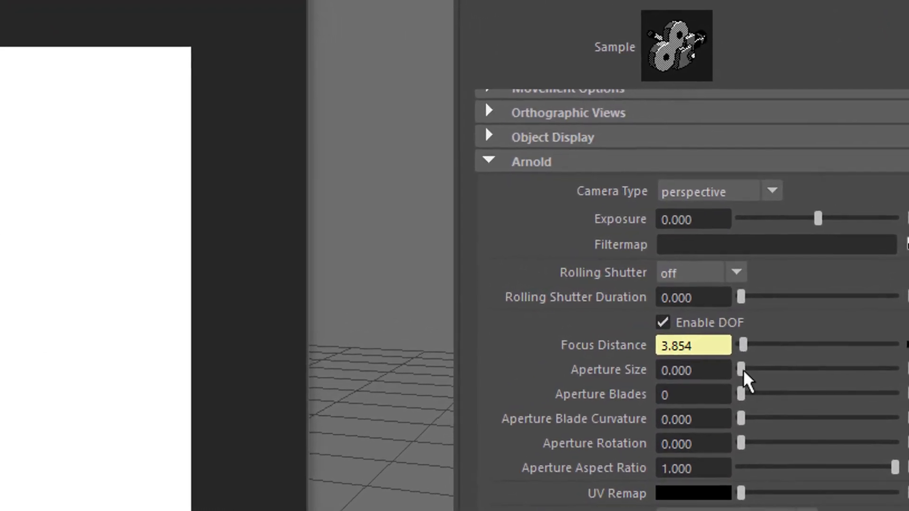
left_click_drag(742, 370, 749, 375)
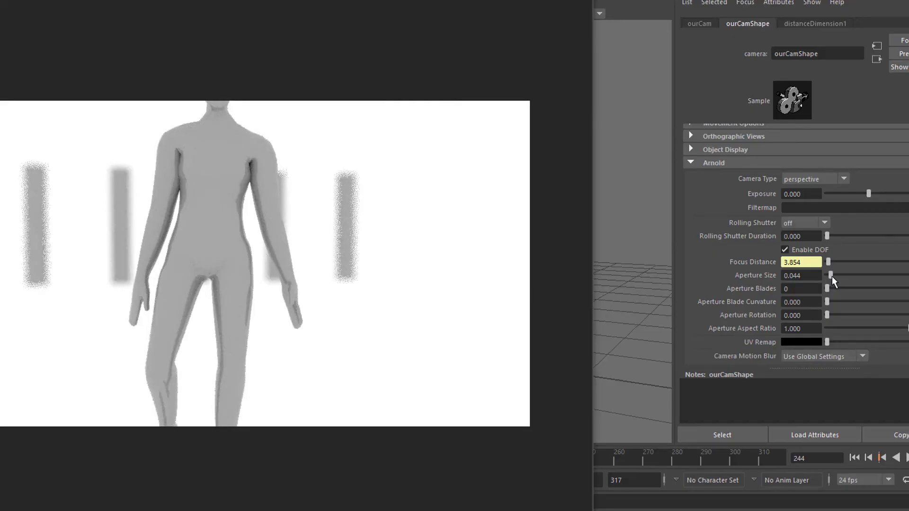
left_click_drag(831, 277, 872, 276)
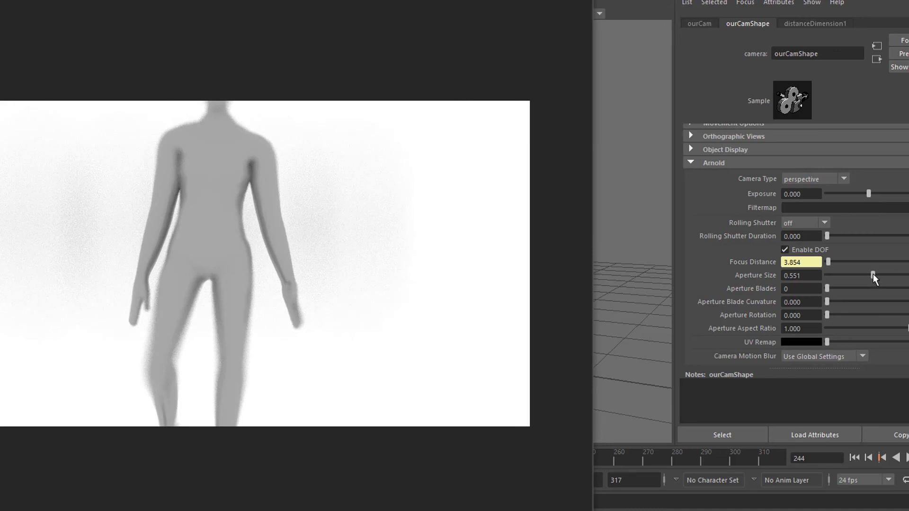
left_click_drag(873, 275, 838, 283)
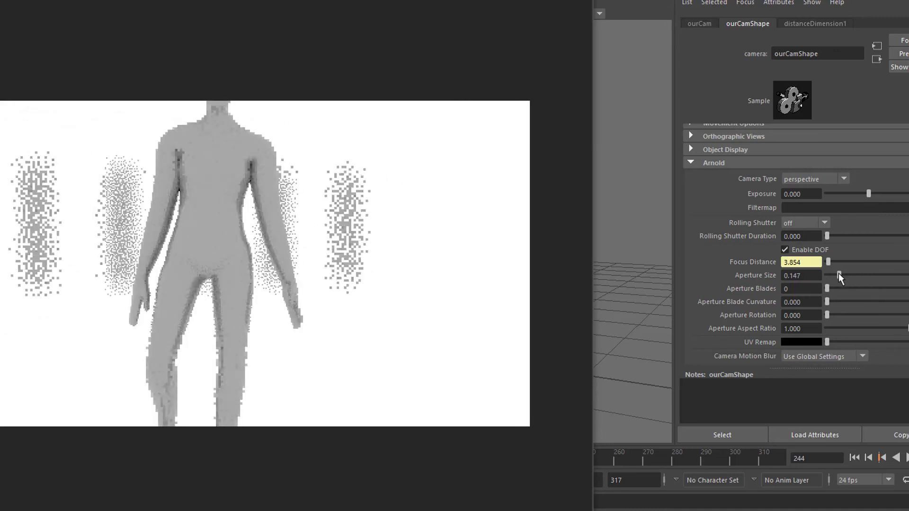
left_click_drag(838, 273, 833, 276)
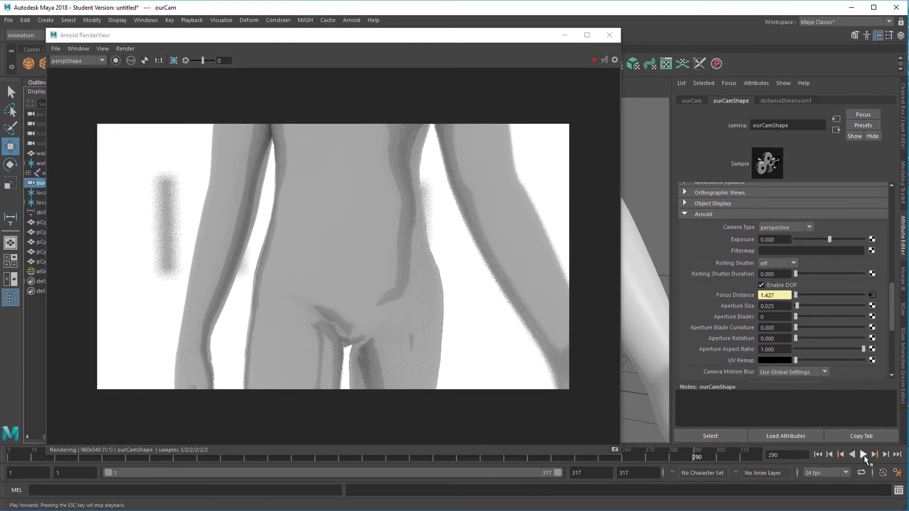
Step: Play the animation, close the Arnold RenderView, and switch the panel to the top view
left_click(882, 460)
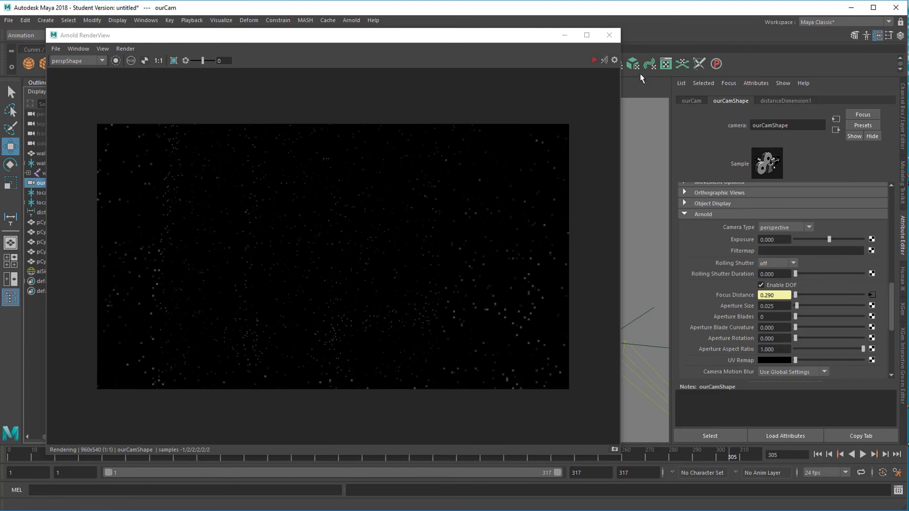
left_click(609, 35)
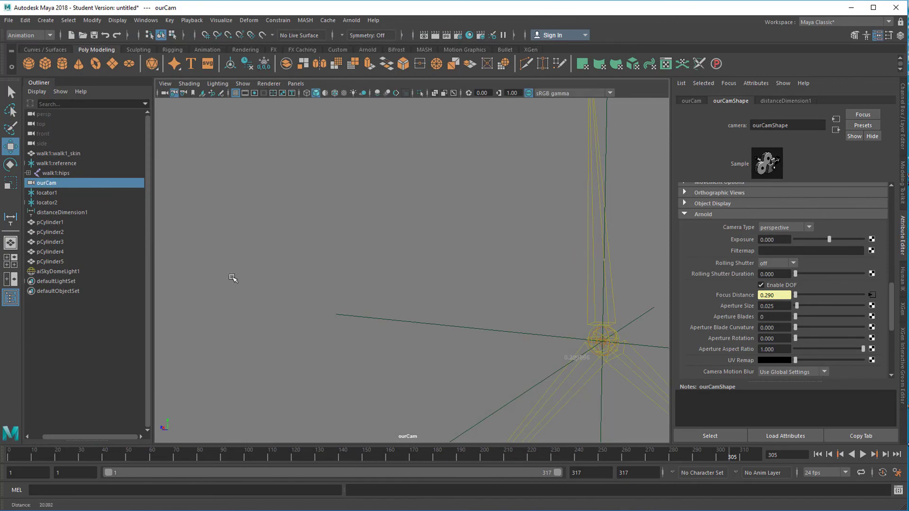
key("space")
key("space")
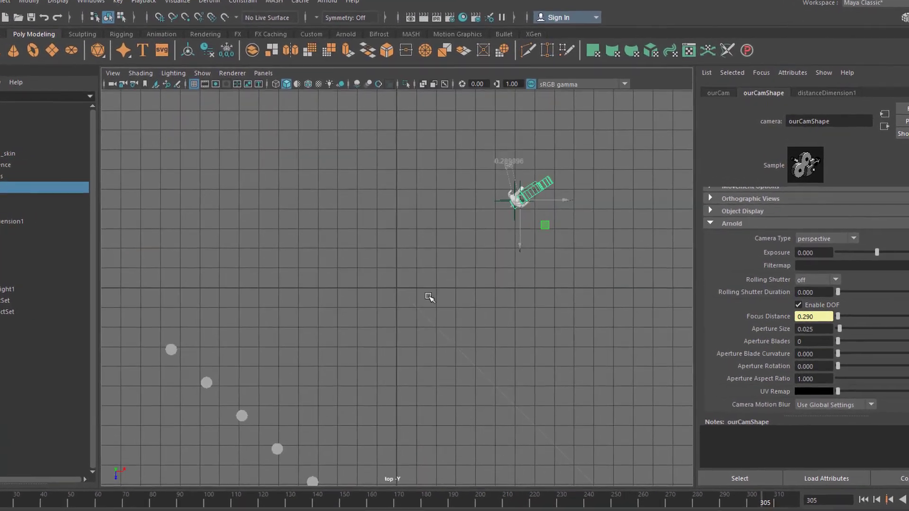